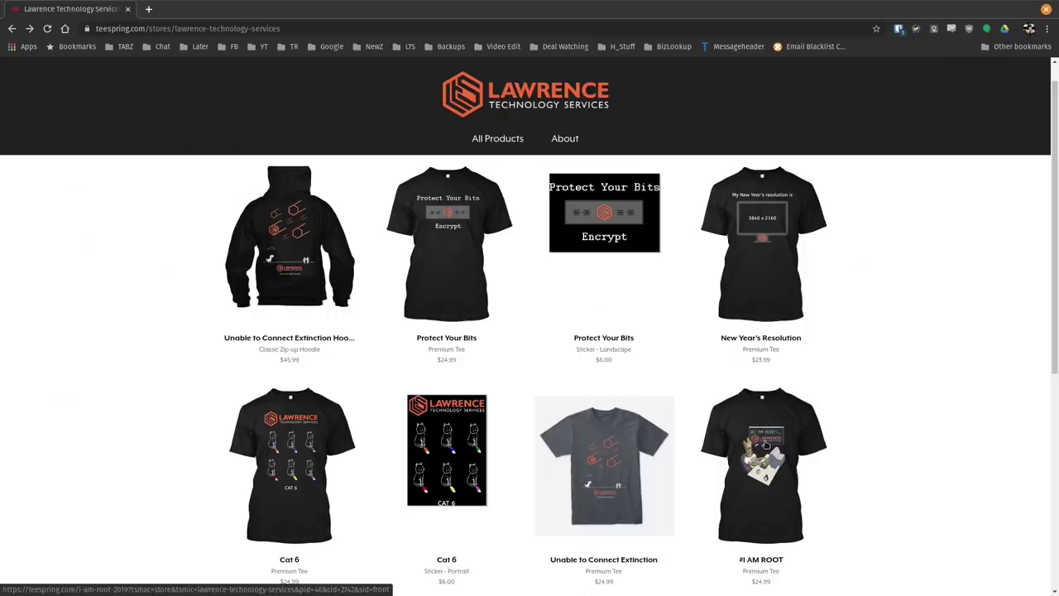
Open the #I AM ROOT shirt's product page on the Teespring store.
click(765, 445)
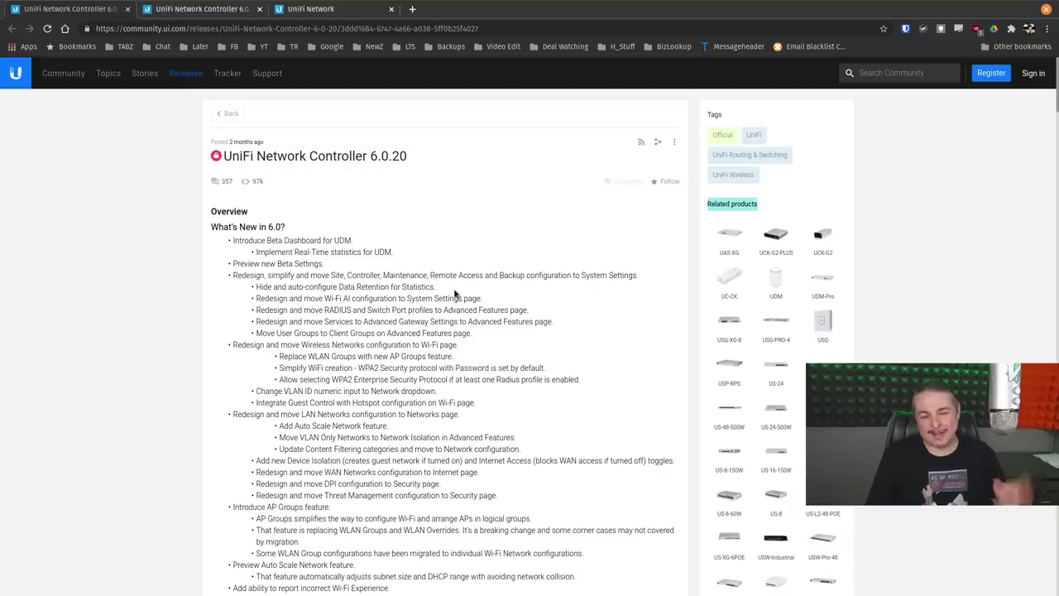
Skim the 6.0.20 release notes, then switch to the 6.0.36 release notes tab.
scroll(456, 296, down, 2)
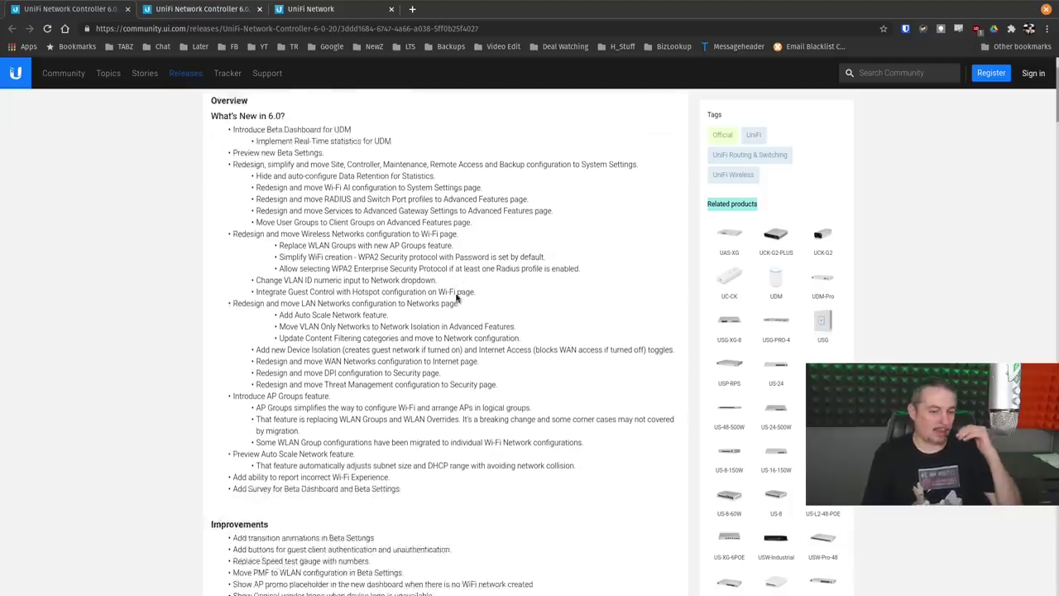
scroll(455, 298, down, 4)
scroll(456, 298, up, 6)
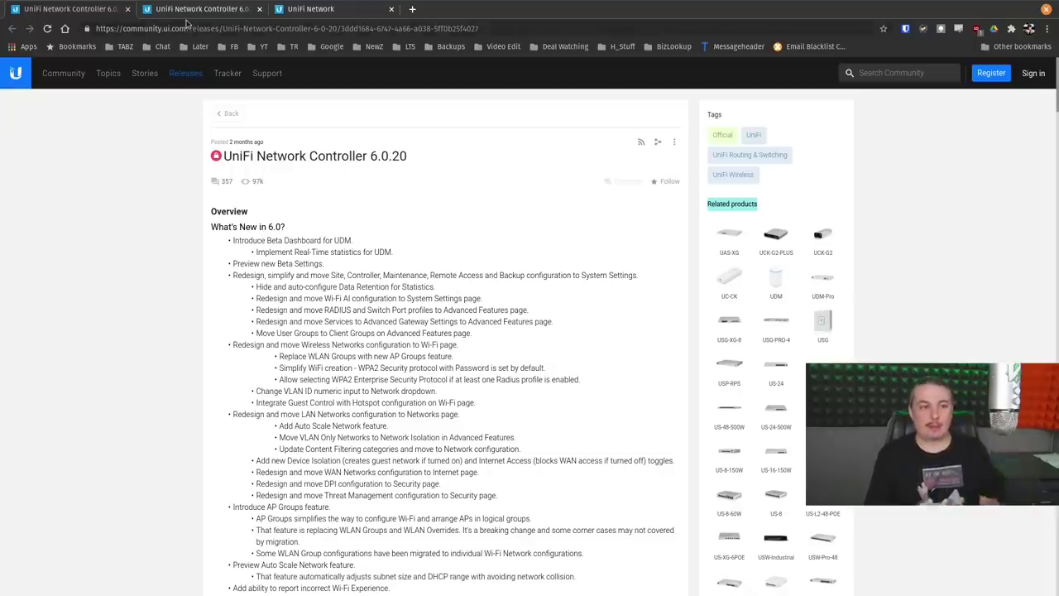
click(190, 10)
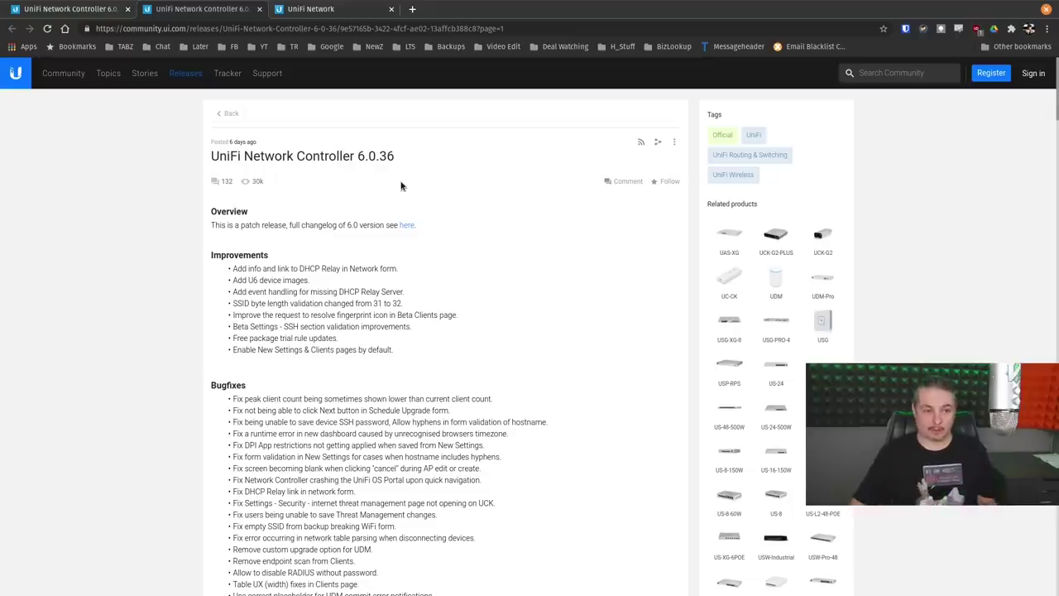
Show Settings > Wireless Networks on the live UniFi Network controller.
click(346, 10)
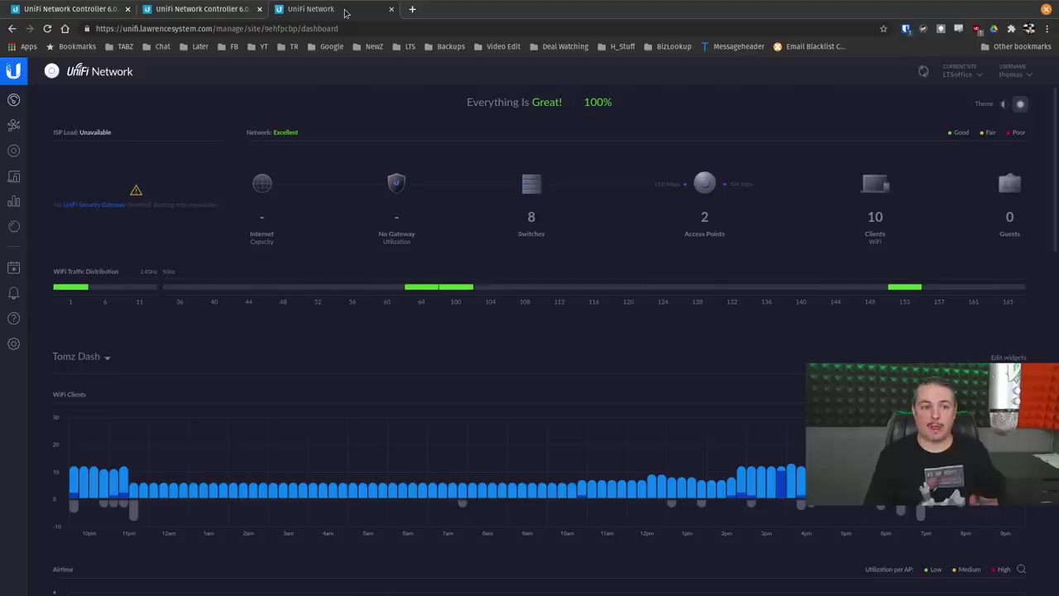
click(14, 344)
click(87, 167)
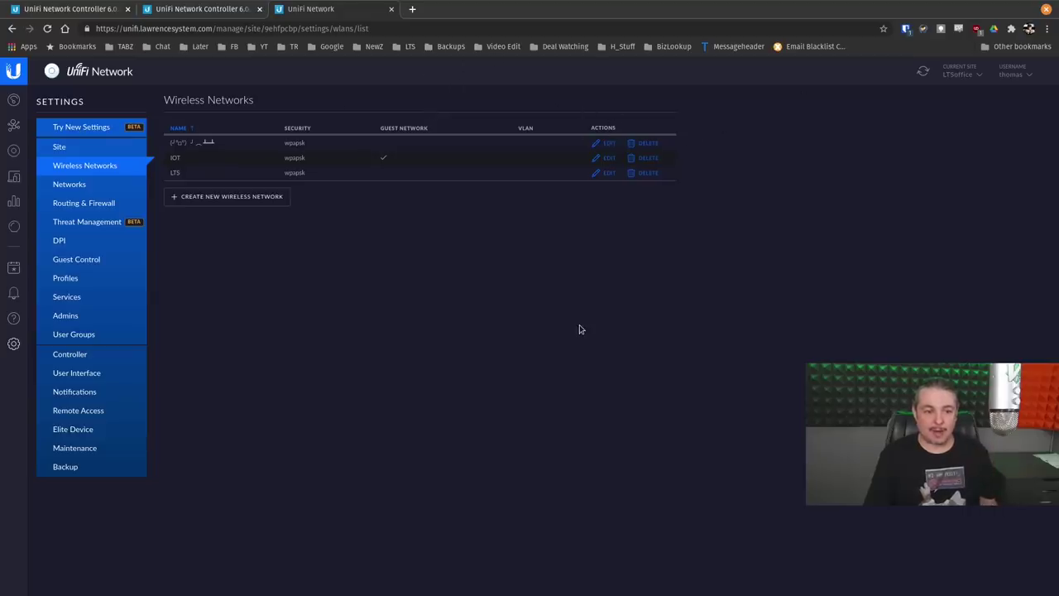
Compare with the 5.11 demo controller's wireless networks and WLAN groups, then return to the live site.
key(super)
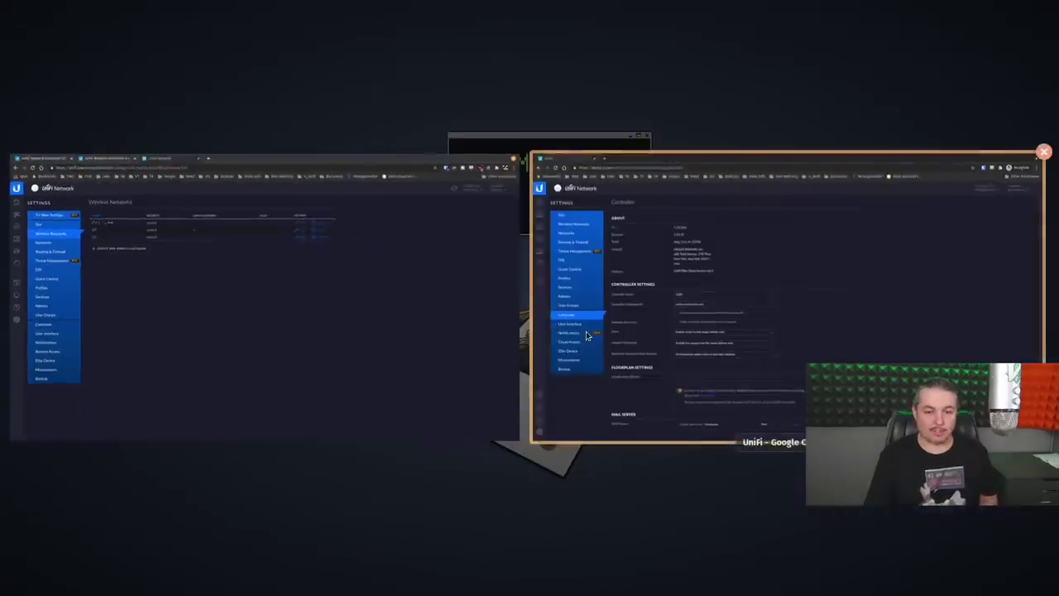
click(581, 331)
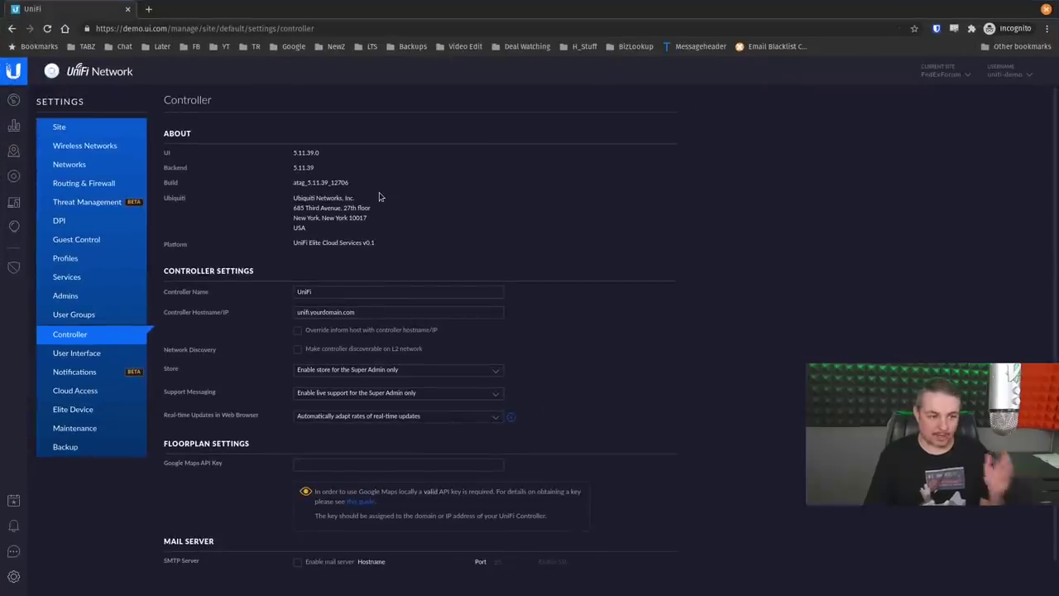
click(110, 148)
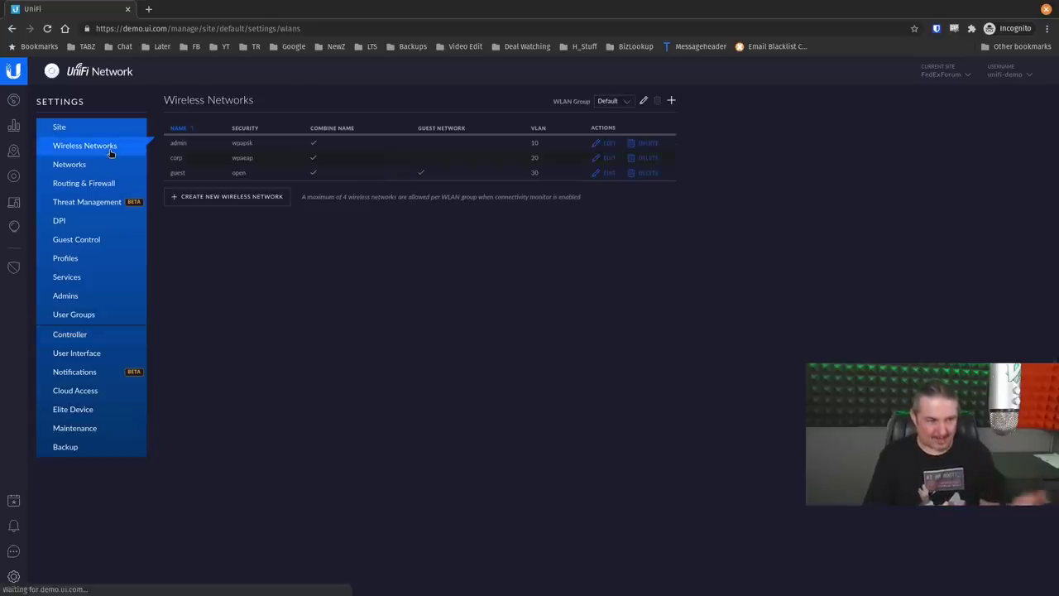
click(617, 102)
click(617, 104)
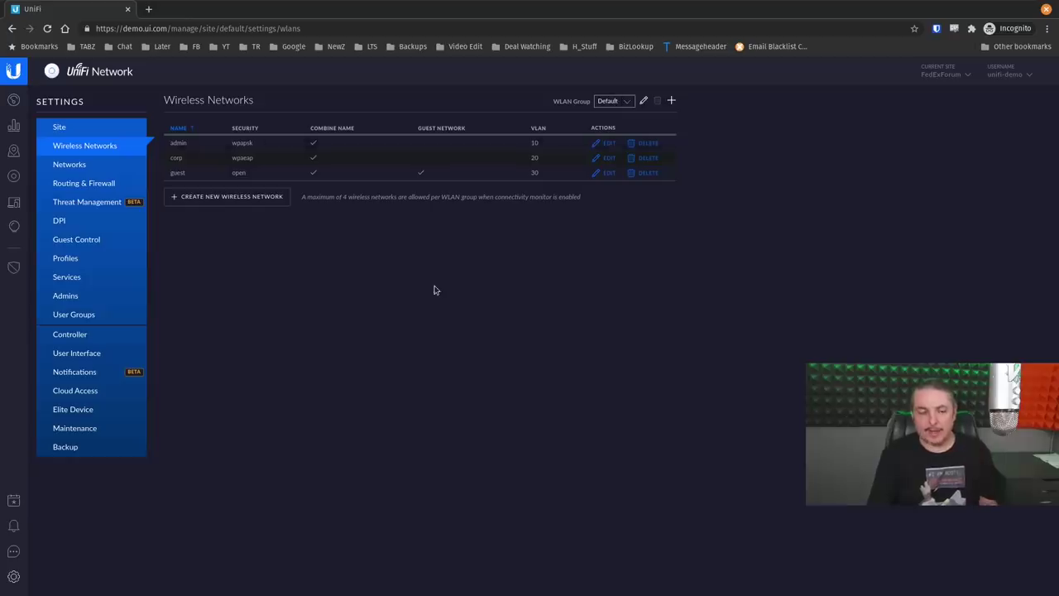
key(alt+Tab)
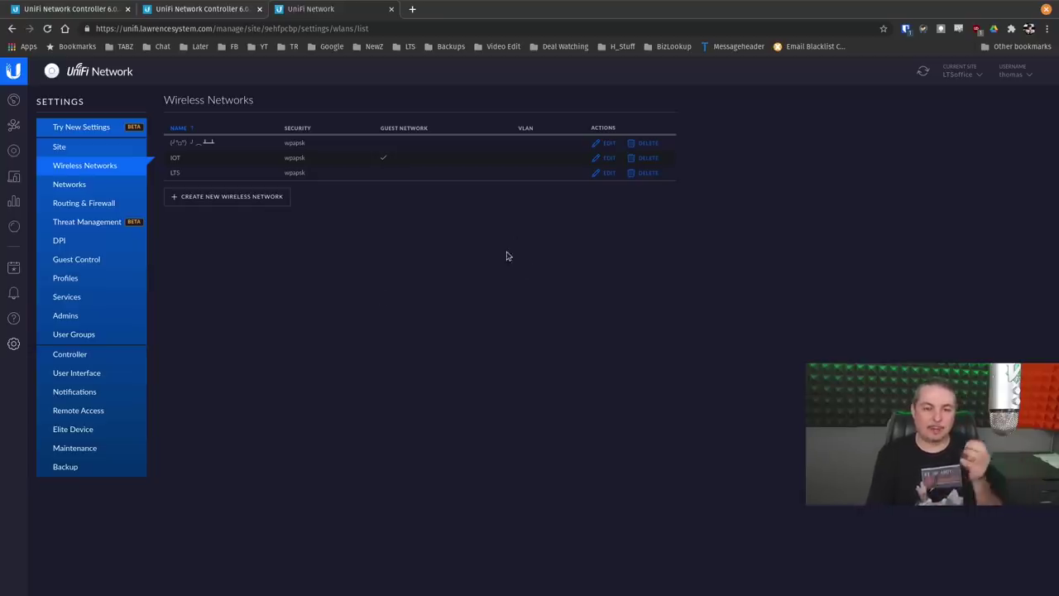
Edit the first SSID, try a new AP group with both APs, then dismiss it, keeping All APs.
click(604, 143)
scroll(571, 189, down, 2)
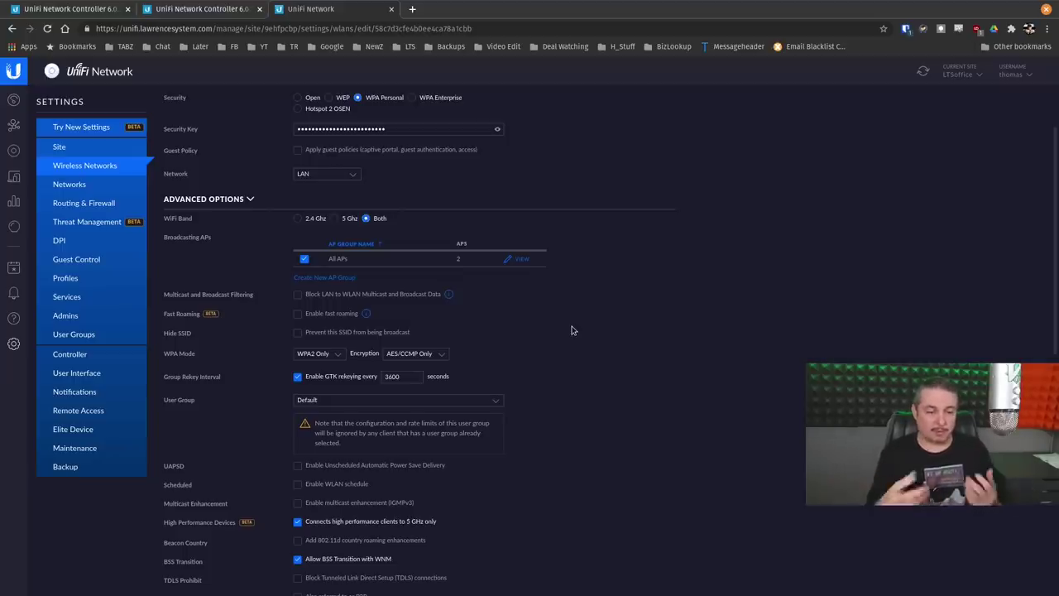
click(340, 282)
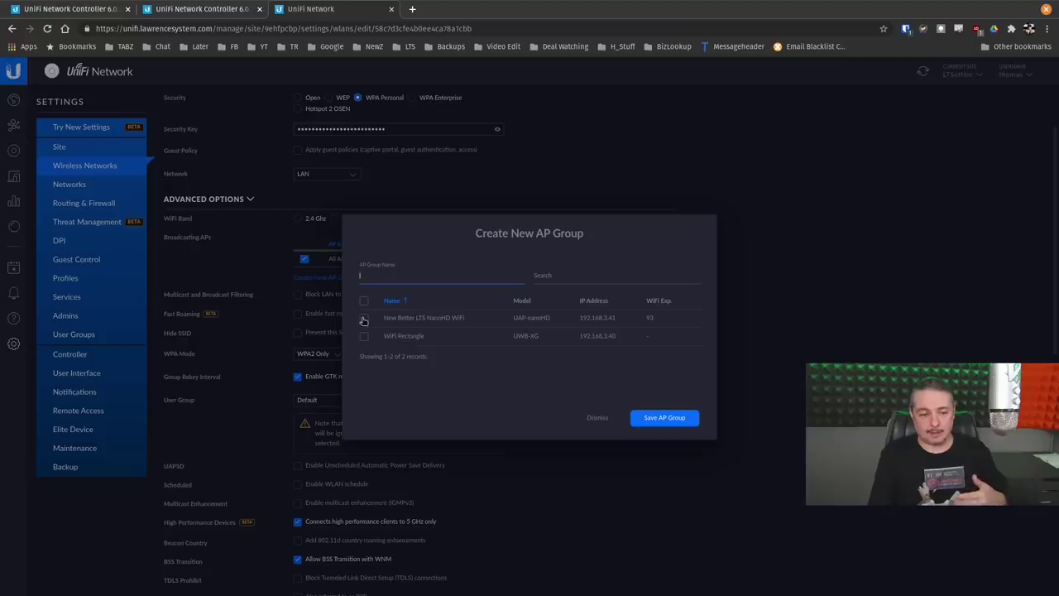
click(363, 317)
click(363, 336)
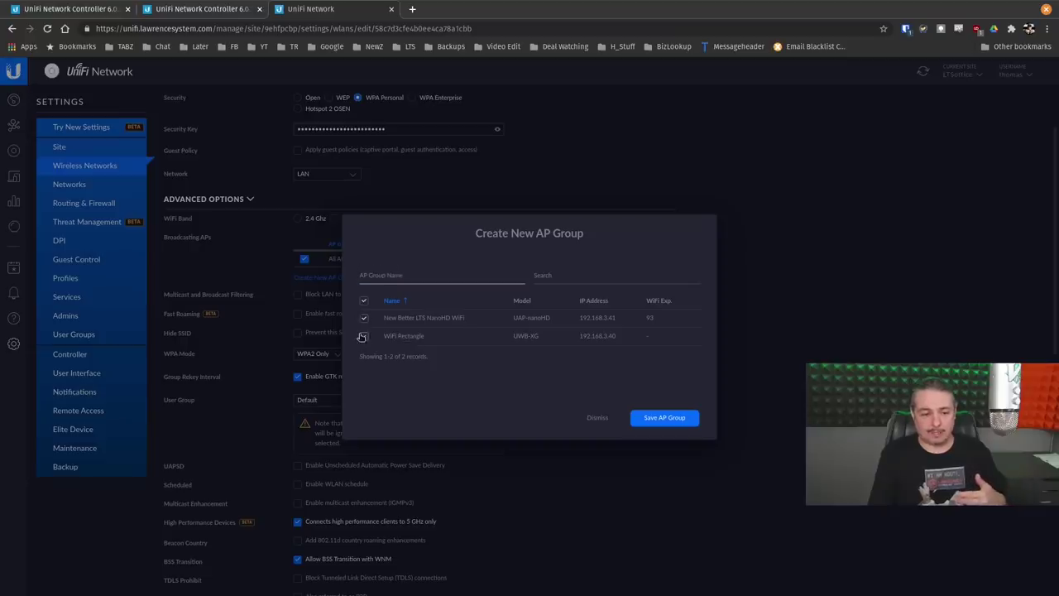
click(599, 419)
scroll(569, 422, up, 2)
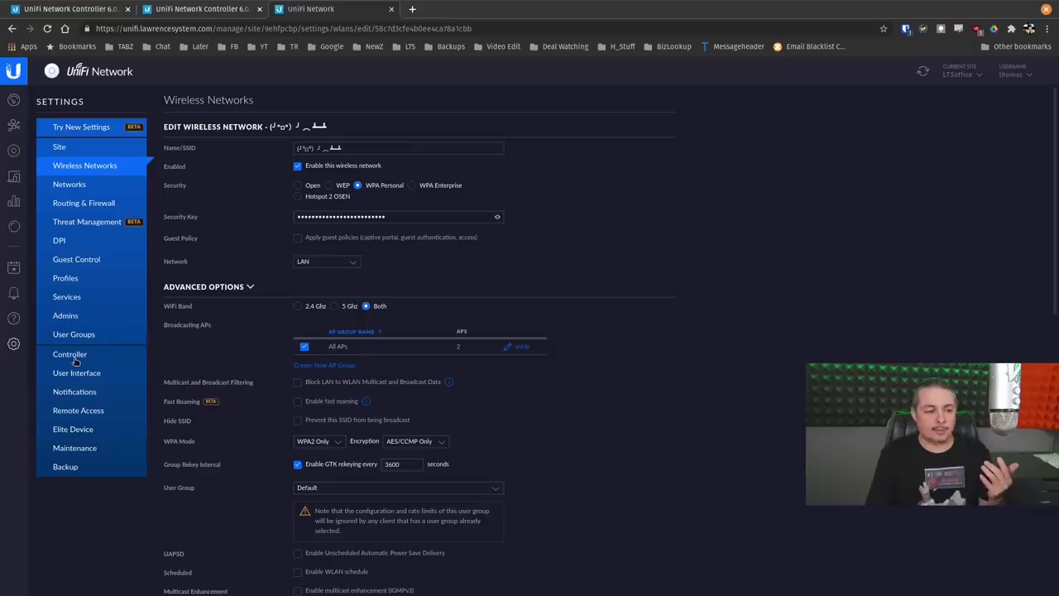
Open Maintenance settings, compare the demo's Statistics Data Retention section, then return to the live site.
click(74, 448)
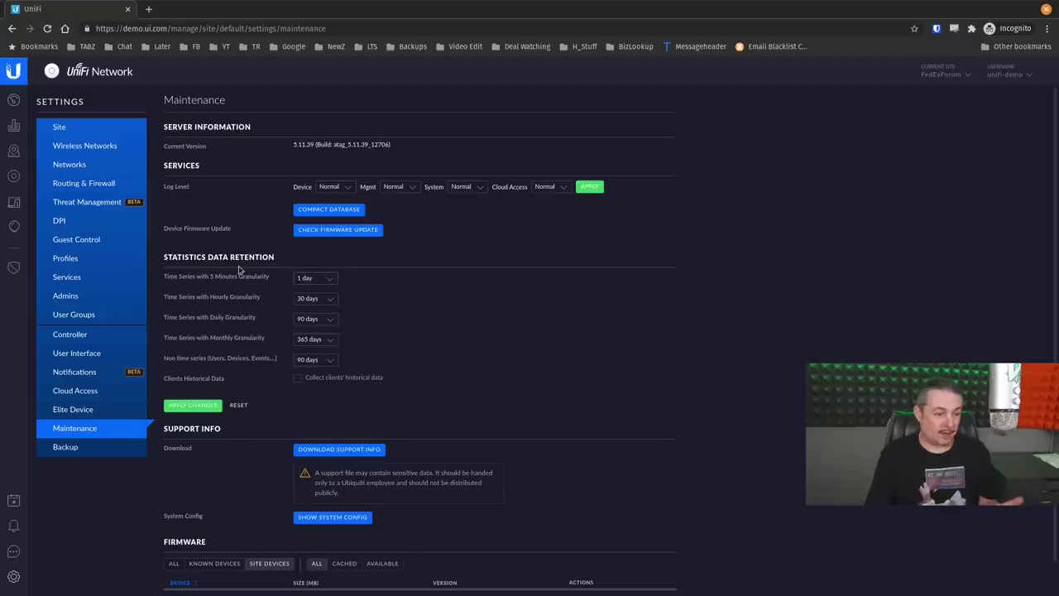
triple_click(169, 256)
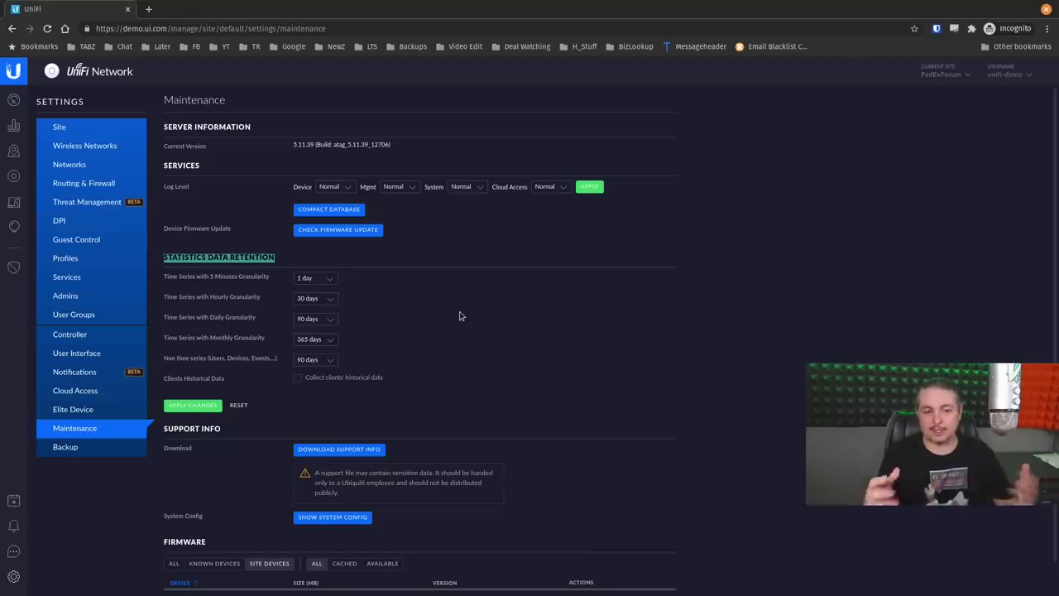
key(super+w)
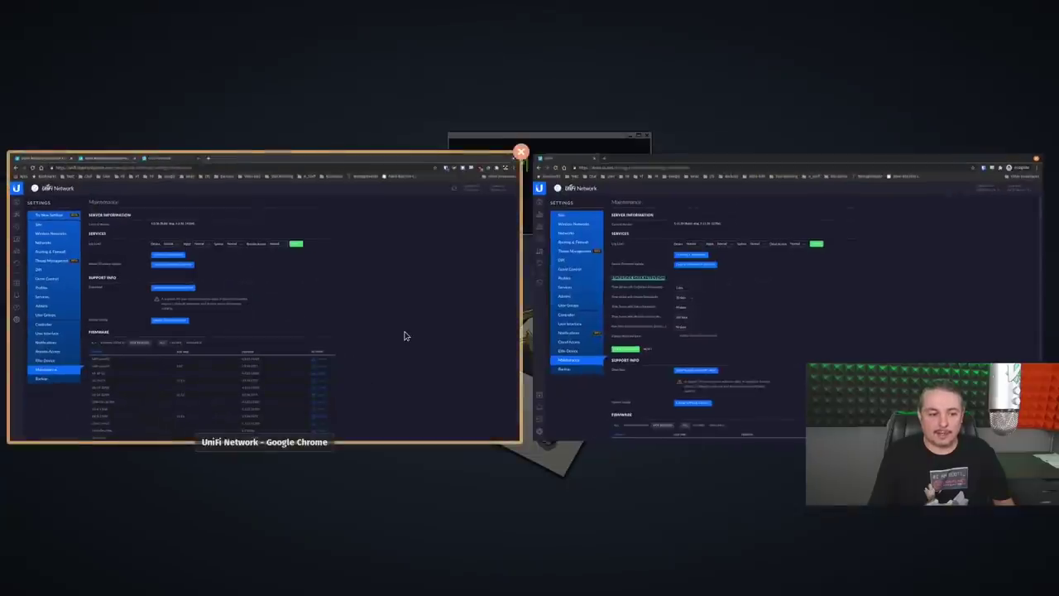
click(402, 336)
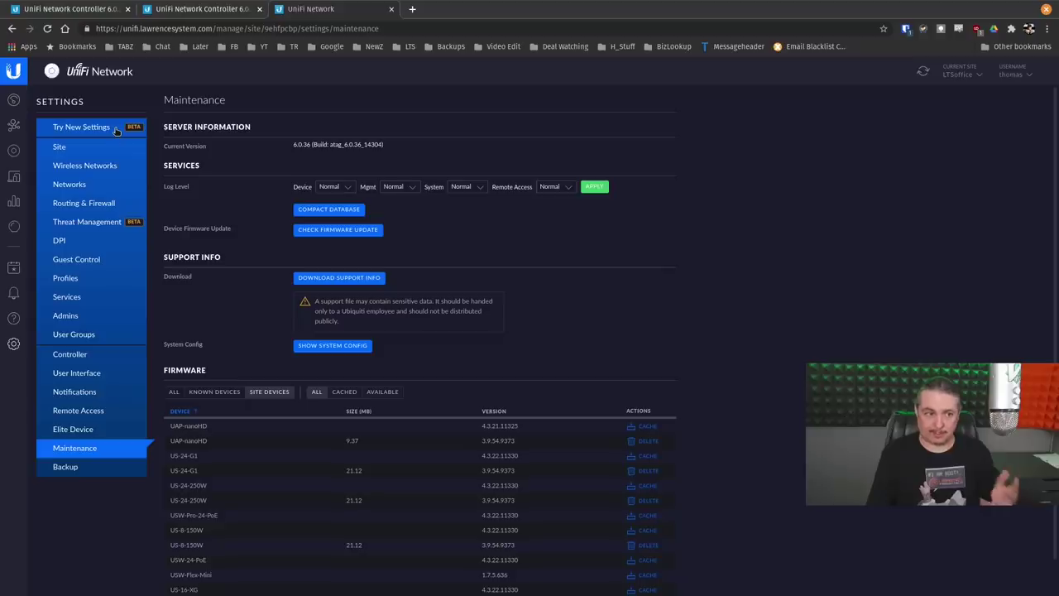
Switch to the new settings layout and open System Settings > Maintenance.
click(67, 125)
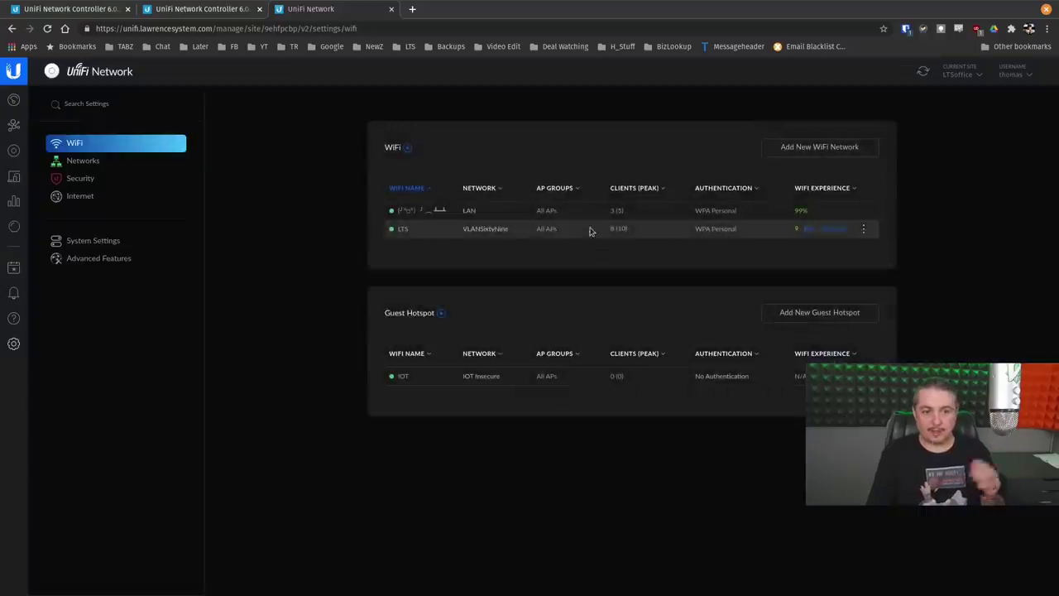
click(105, 243)
scroll(499, 327, down, 3)
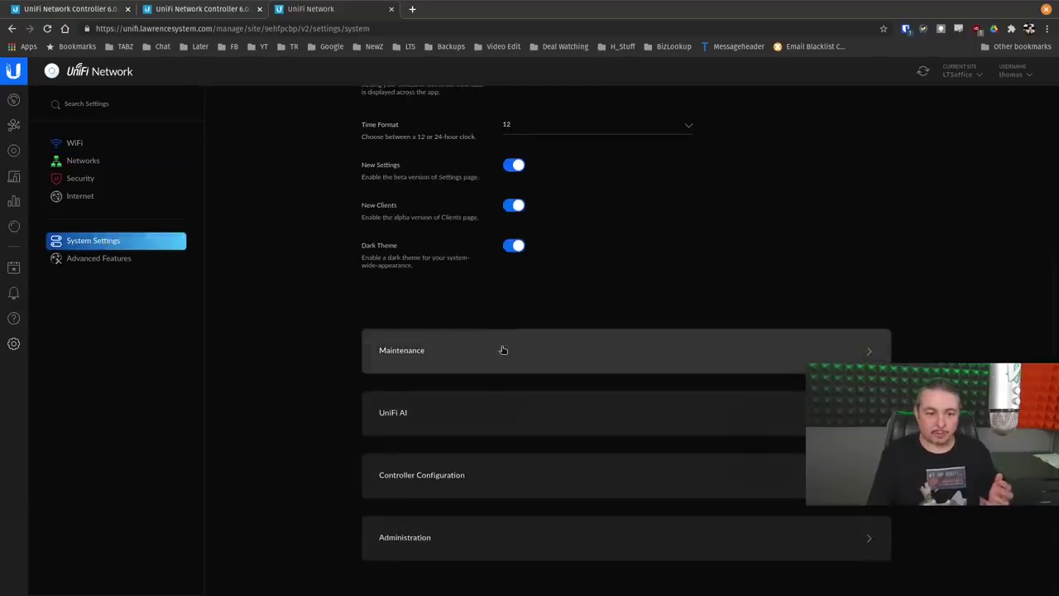
click(502, 350)
Review the expanded Statistics Data Retention options, collapse them, and show the Networks list.
click(507, 367)
scroll(510, 372, down, 2)
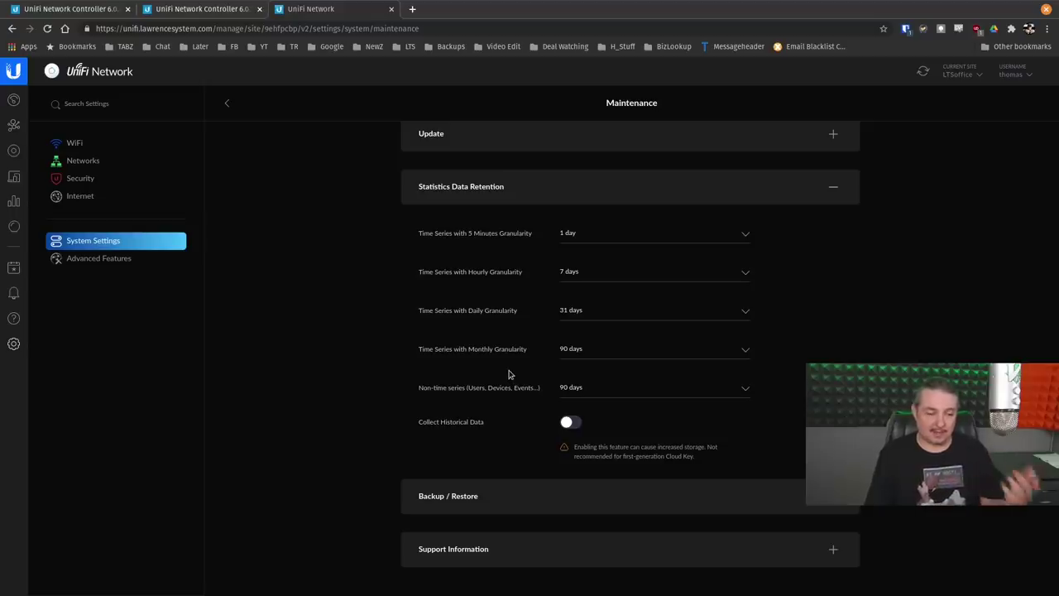
scroll(509, 374, up, 2)
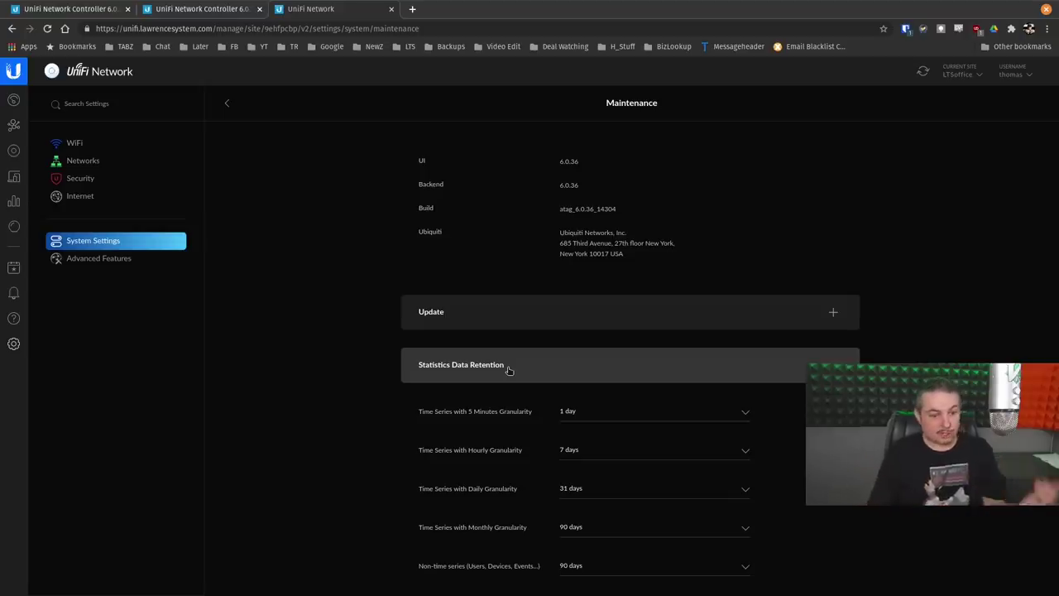
click(834, 364)
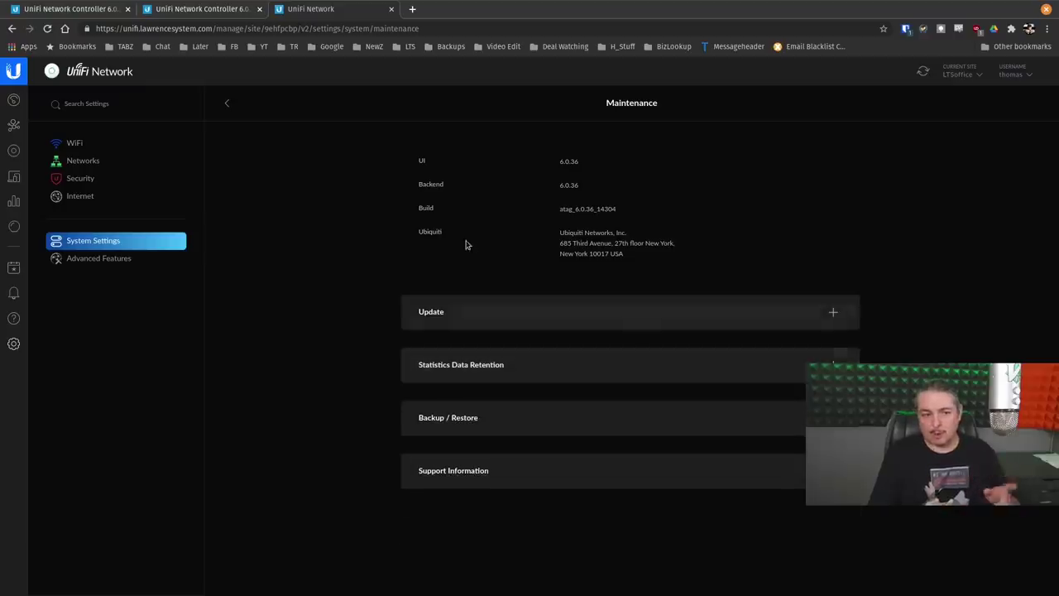
click(85, 160)
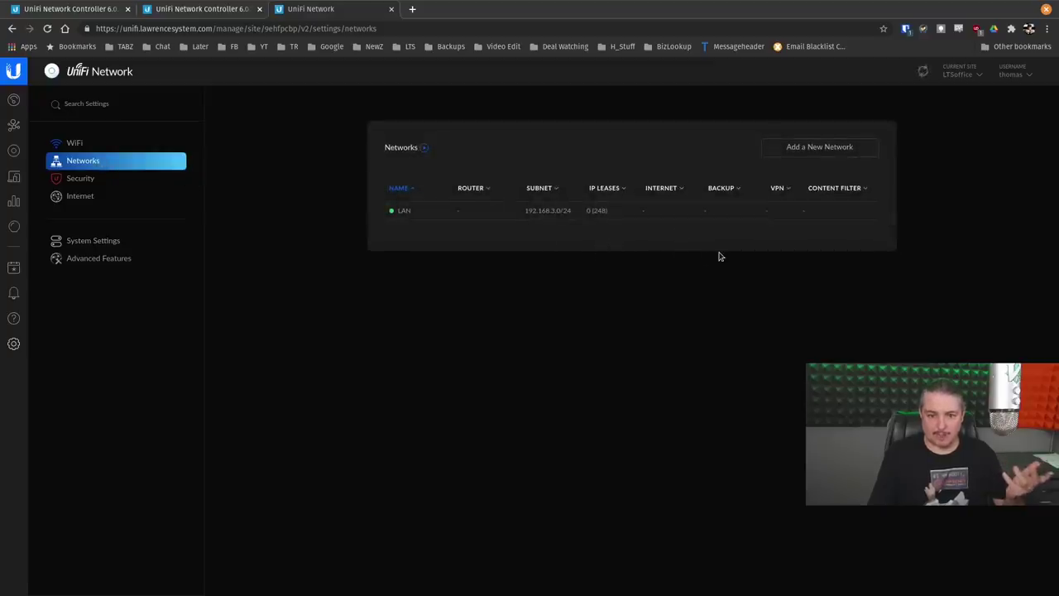
Look at the WiFi page, then switch off the New Settings toggle in System Settings.
click(94, 144)
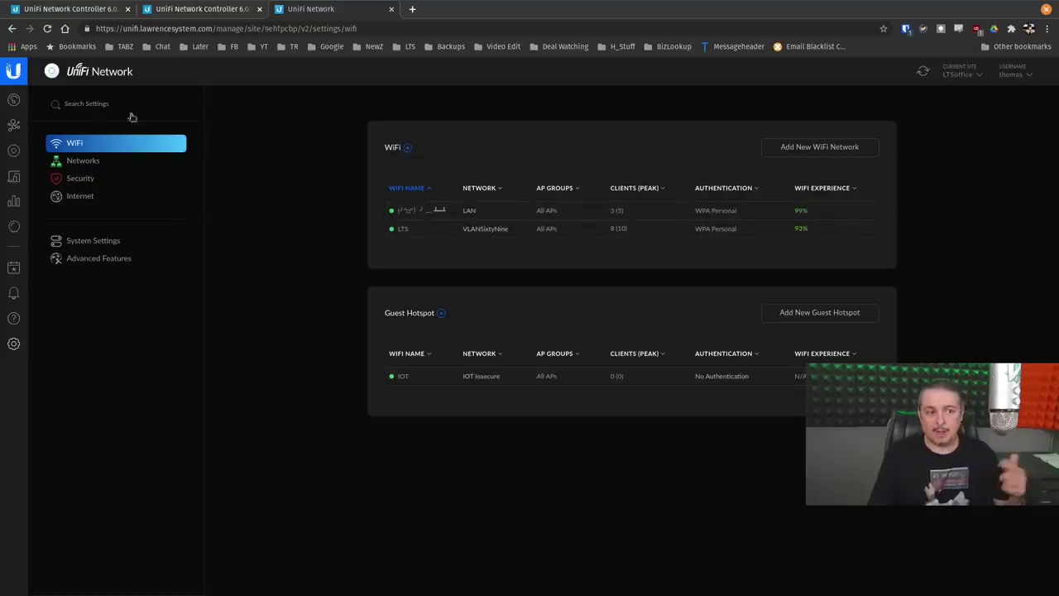
click(133, 243)
scroll(774, 354, down, 3)
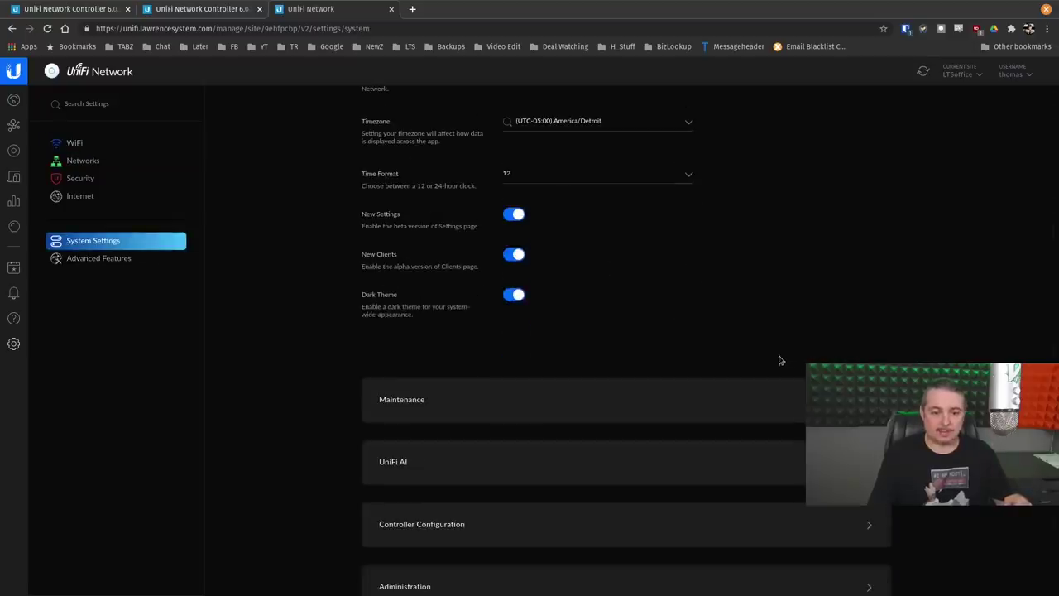
click(513, 214)
Apply the return to classic settings, review Networks, then show Wireless Networks.
click(864, 575)
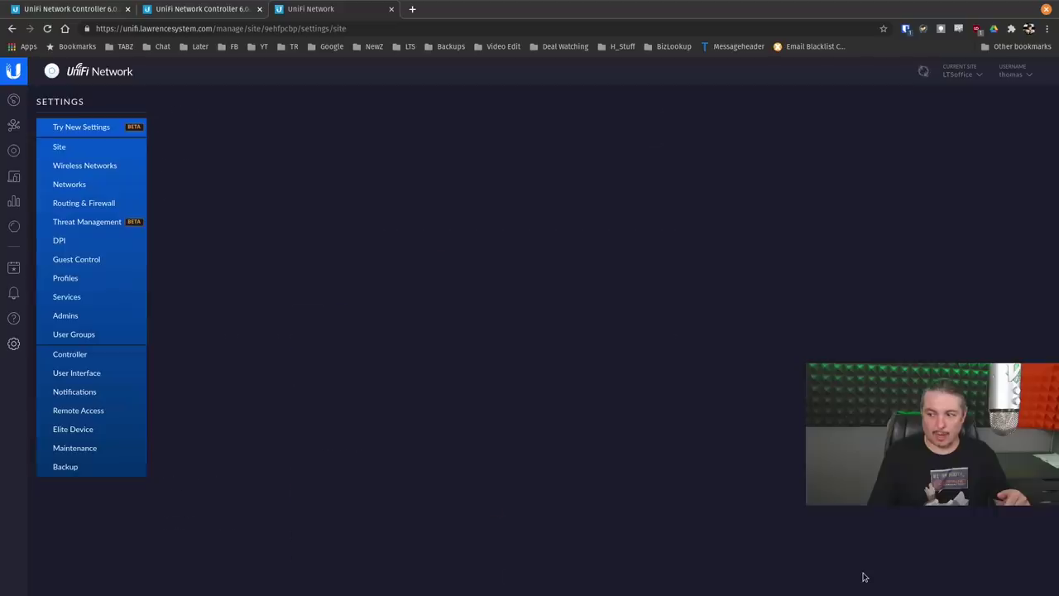
click(80, 183)
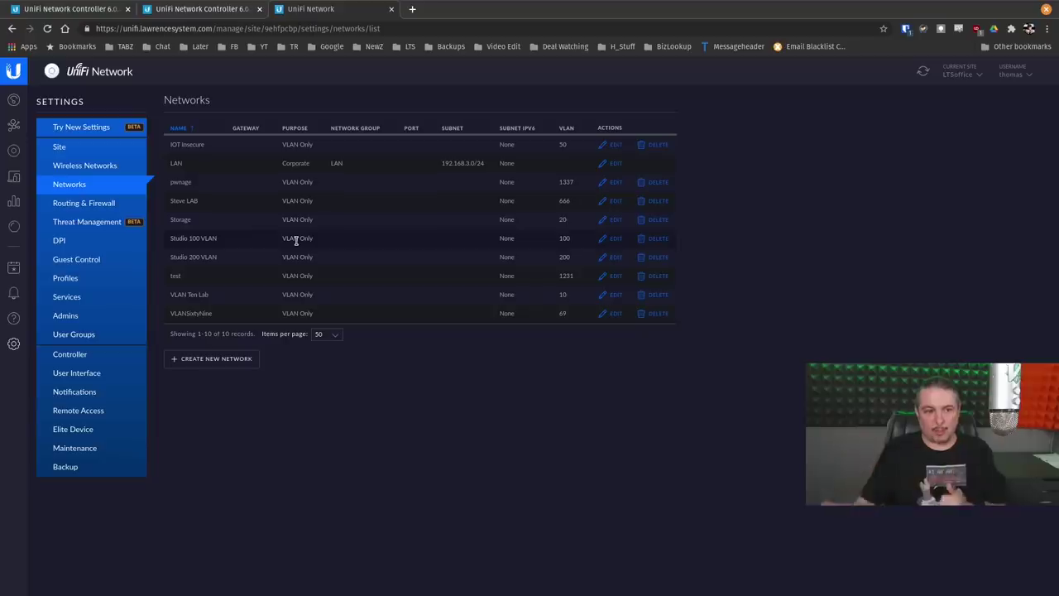
click(100, 172)
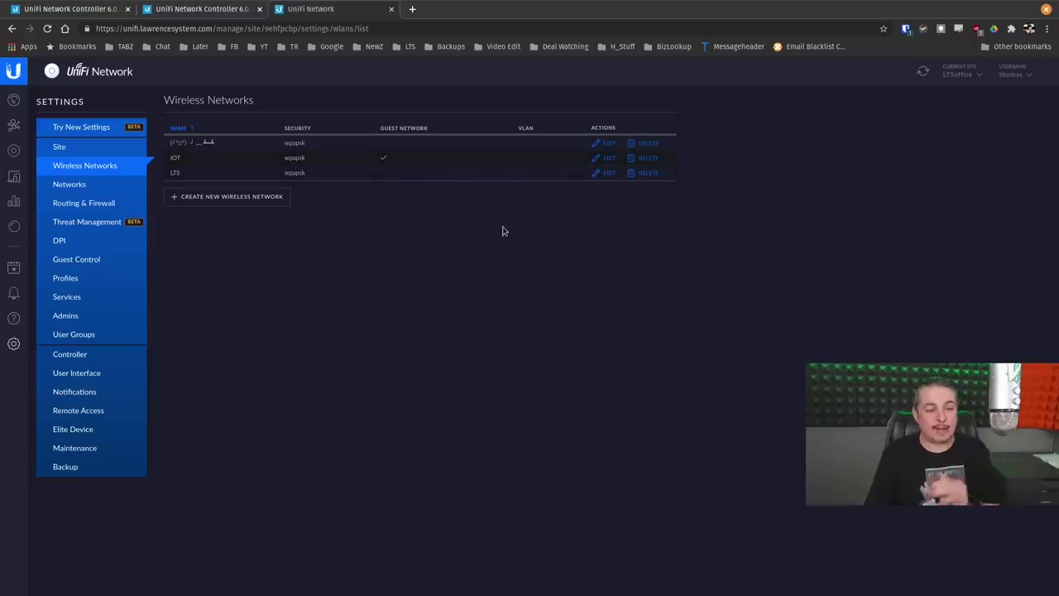
Check the IOT SSID's network choices, leave it on IOT Insecure, and return to Networks.
click(600, 161)
click(329, 262)
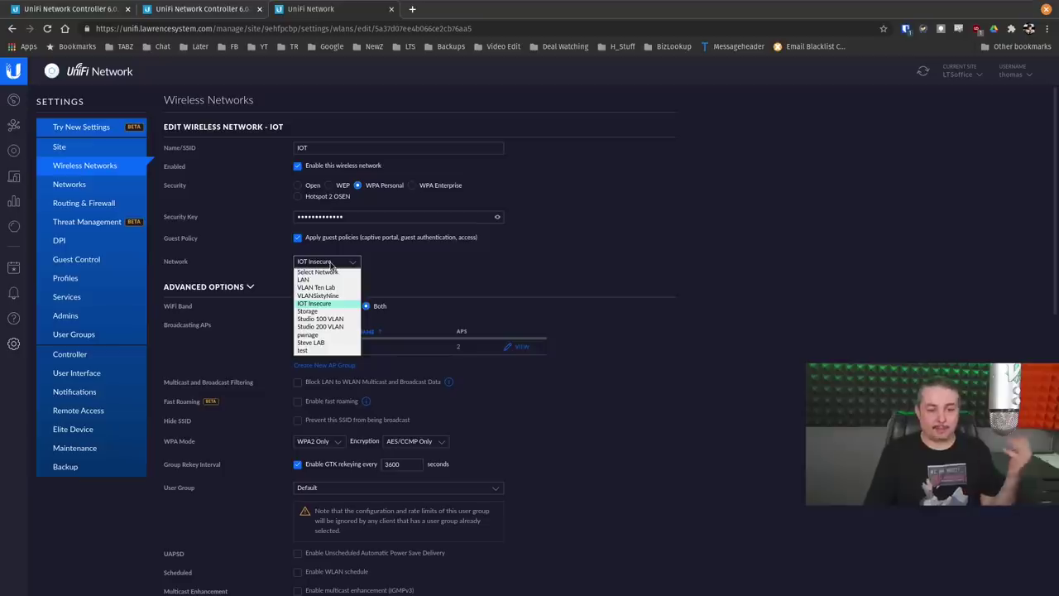
click(331, 263)
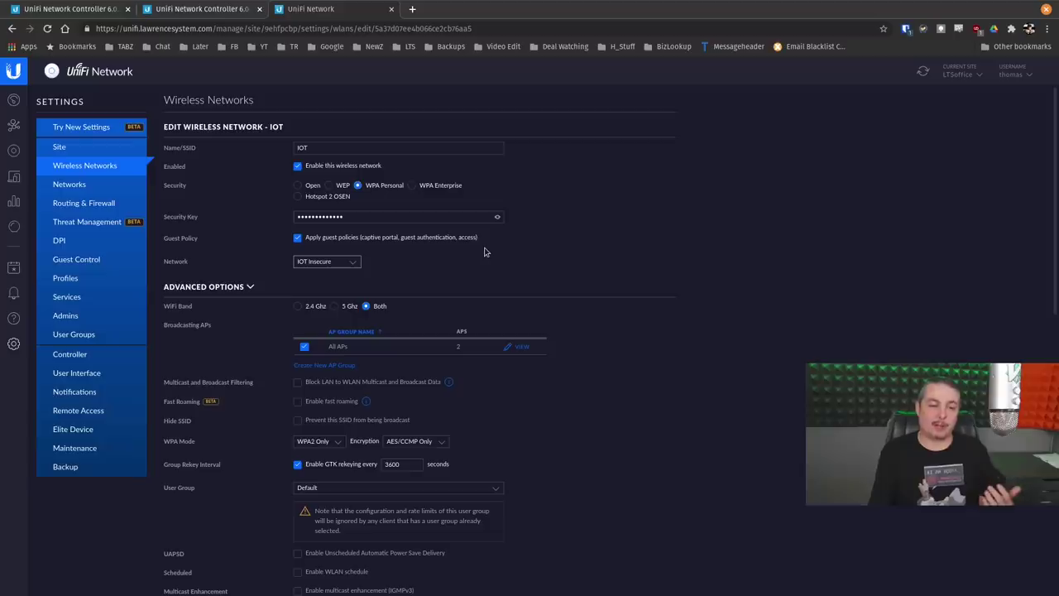
click(331, 262)
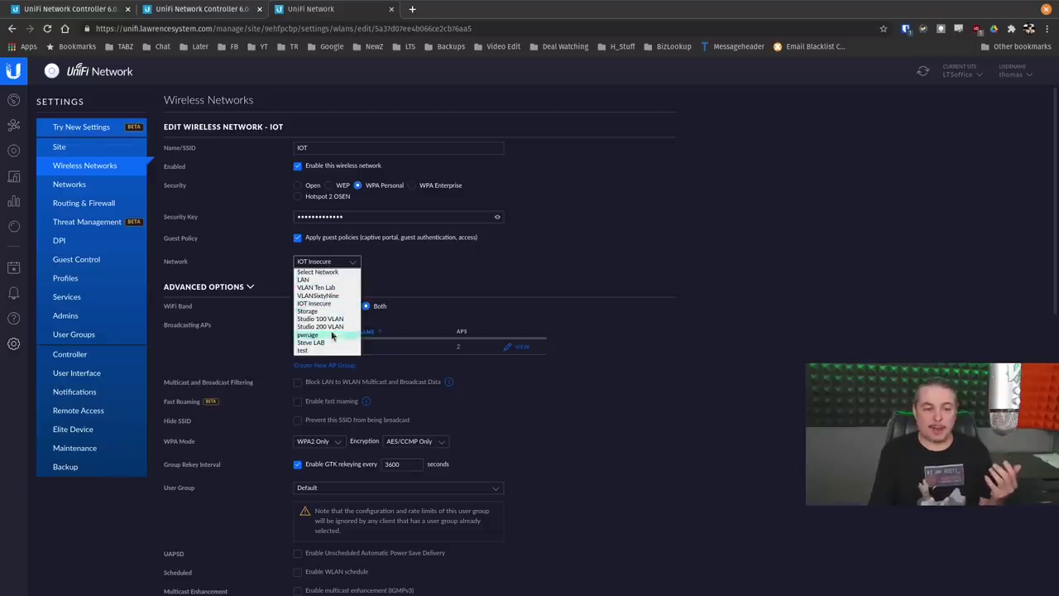
click(538, 270)
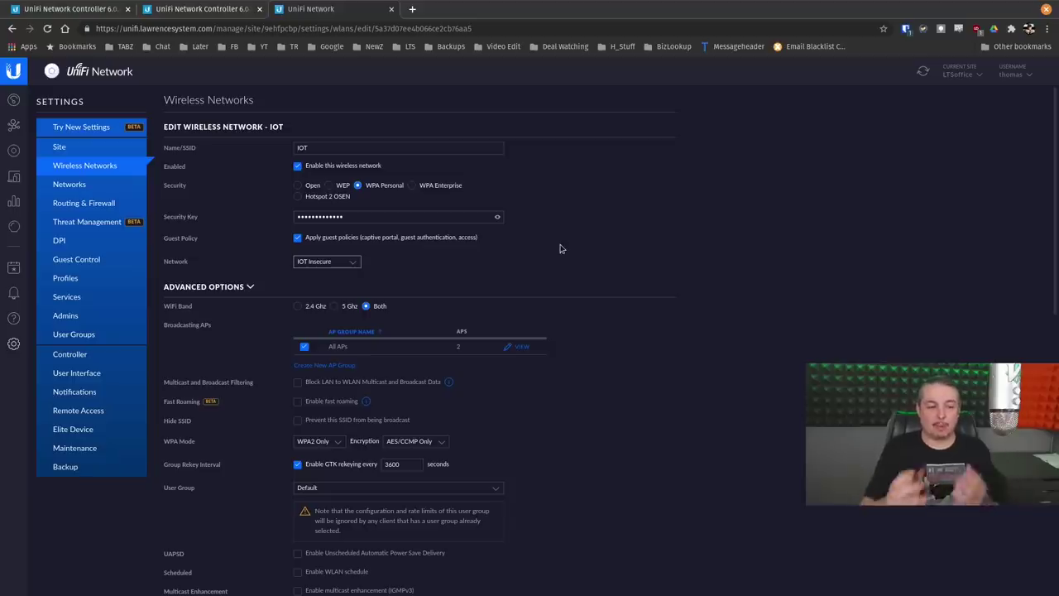
click(86, 188)
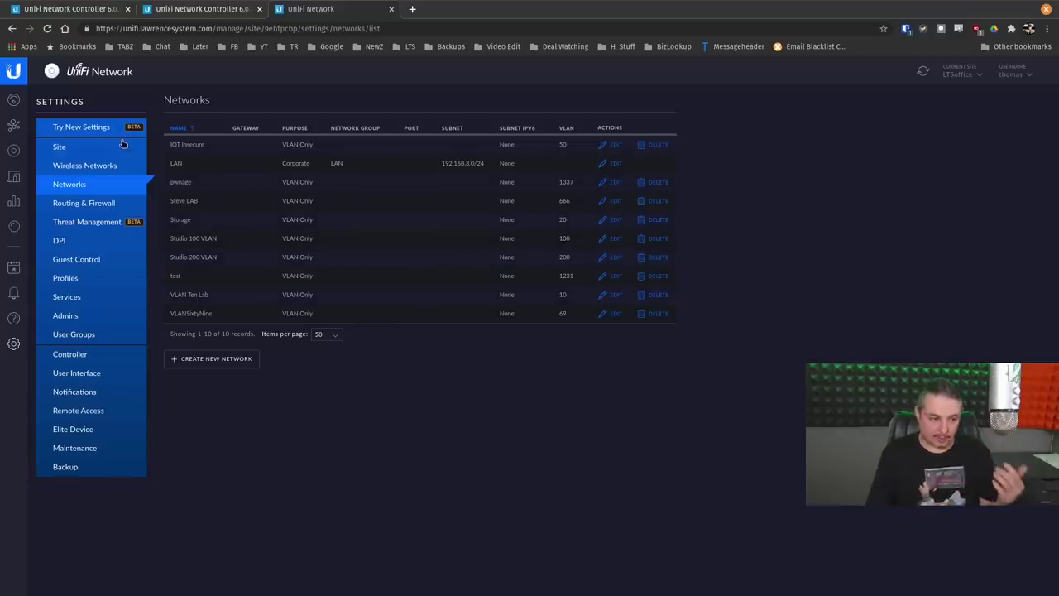
Check the LTS SSID's network assignment, keeping VLANSixtyNine, and go back to the wireless list.
click(98, 167)
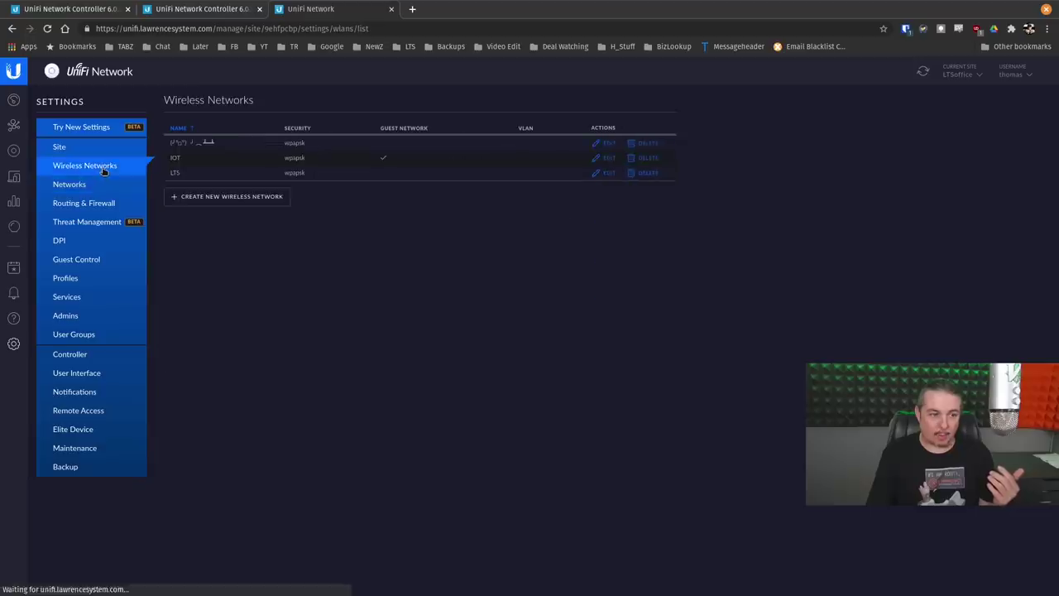
click(609, 174)
click(330, 262)
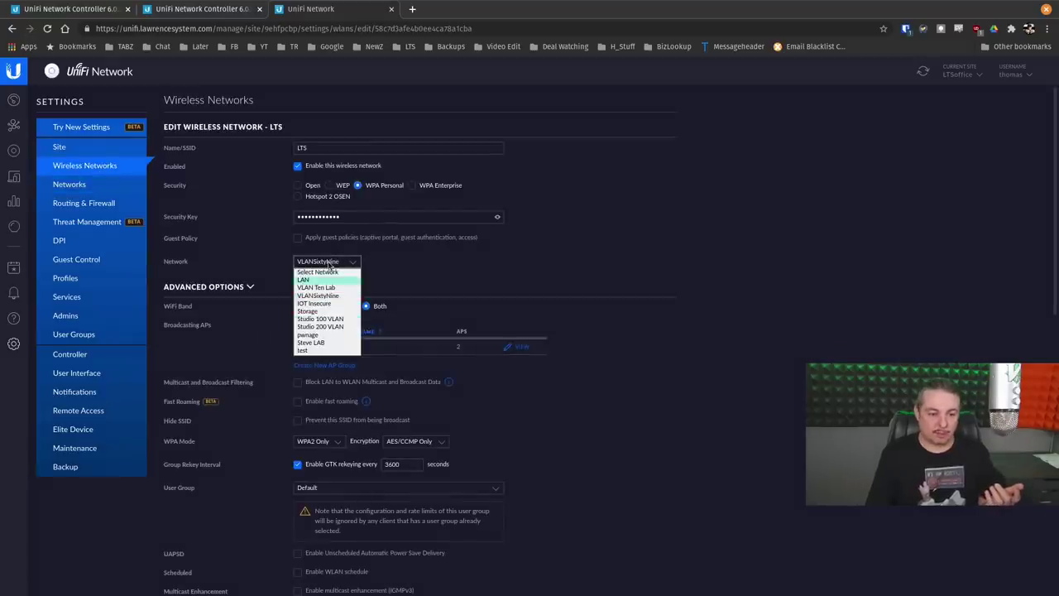
click(424, 331)
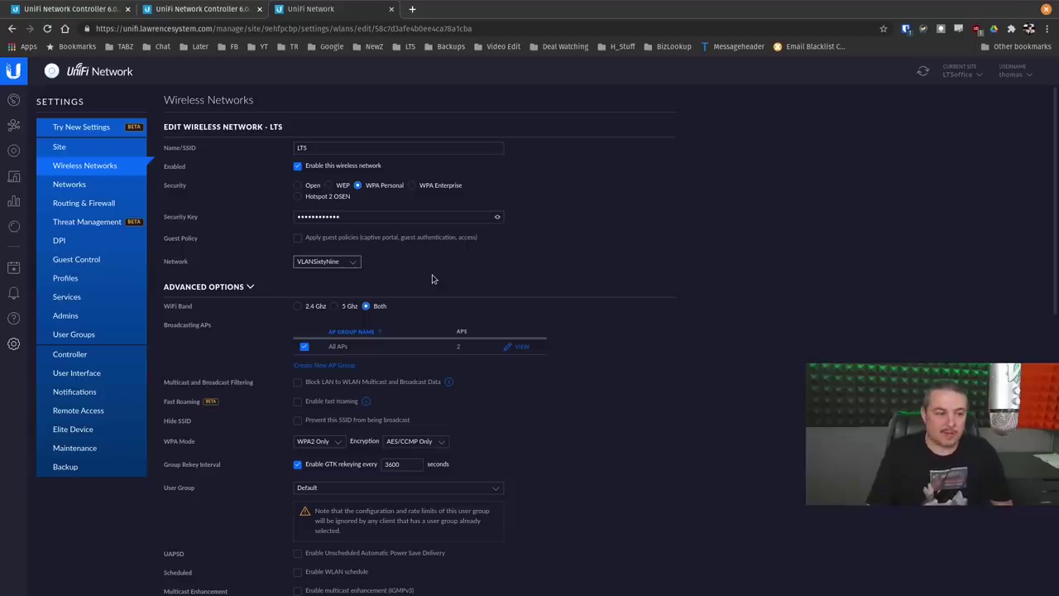
click(99, 153)
click(98, 165)
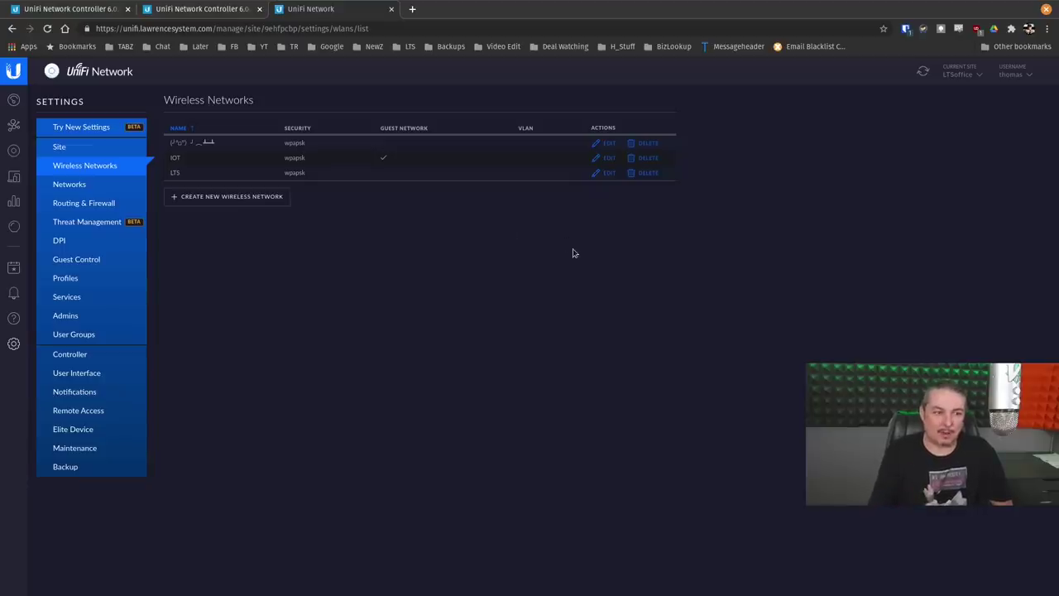
Reopen LTS, scroll through its Advanced Options, and cancel without saving.
click(605, 175)
scroll(397, 278, down, 3)
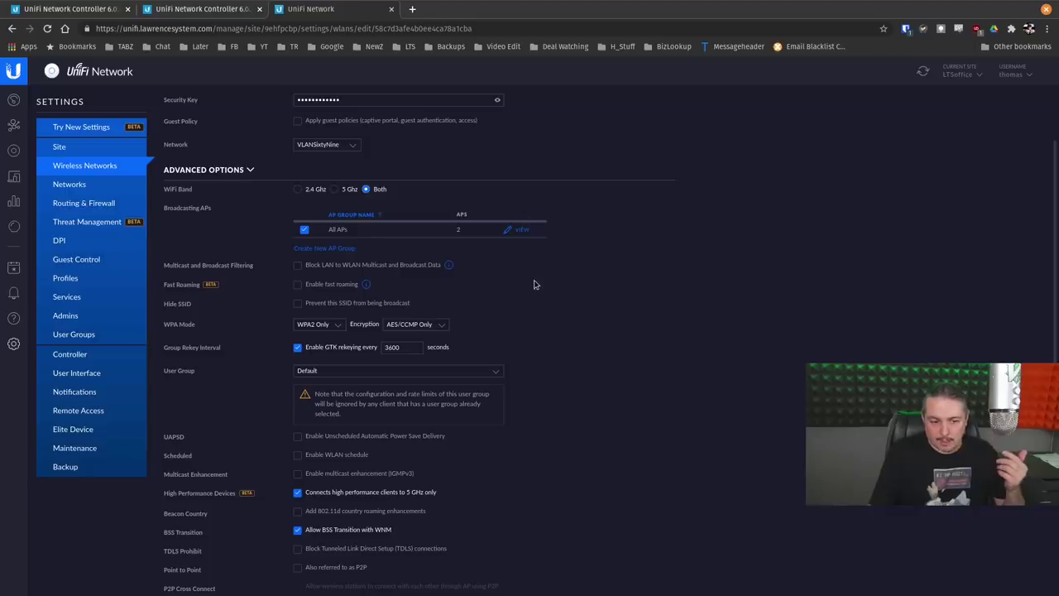
scroll(538, 285, down, 6)
scroll(609, 342, up, 6)
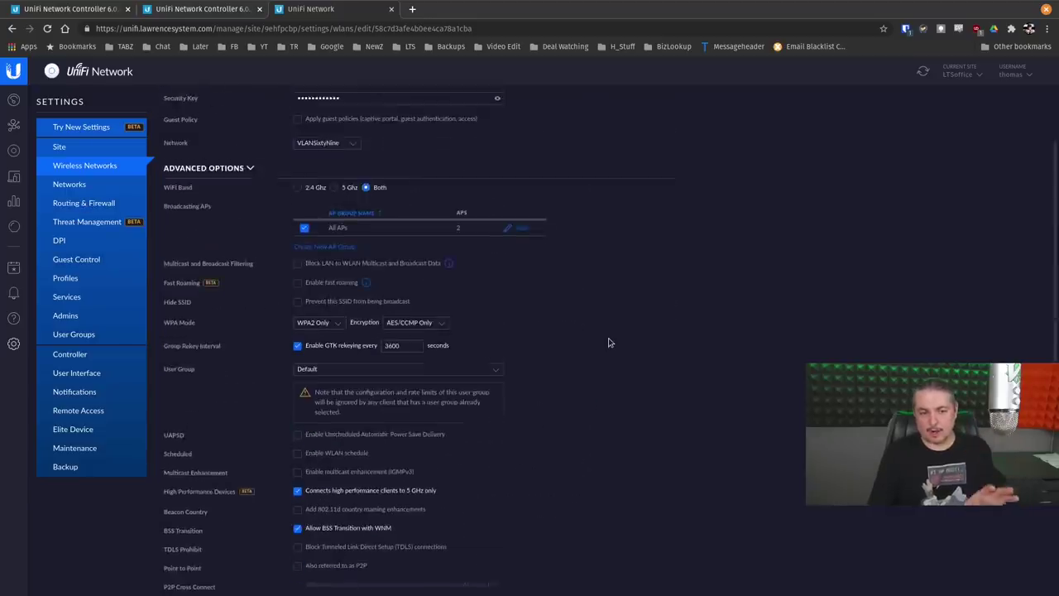
scroll(610, 341, down, 6)
scroll(610, 337, down, 1)
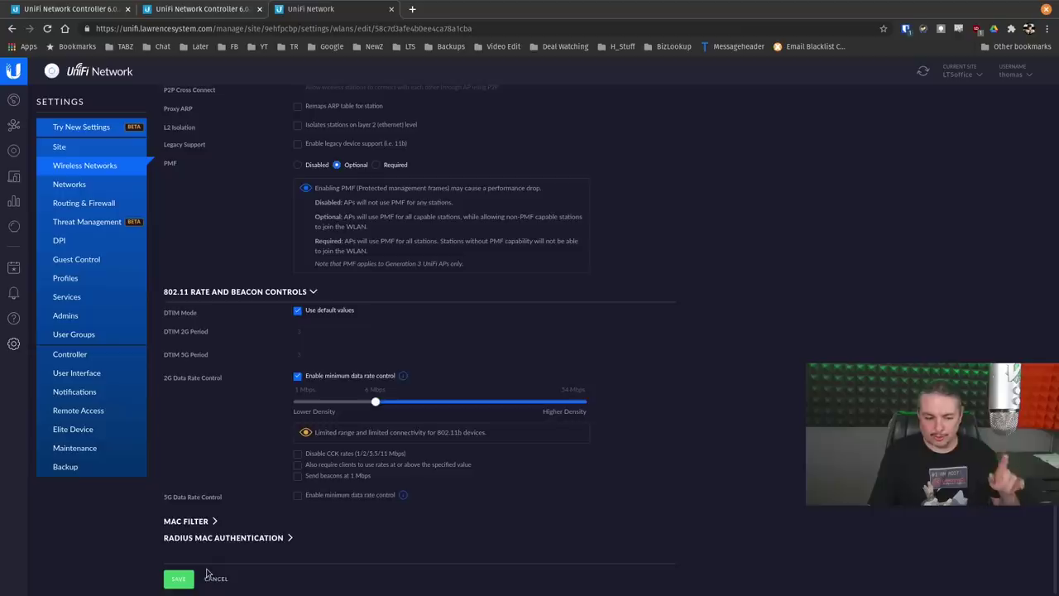
click(208, 577)
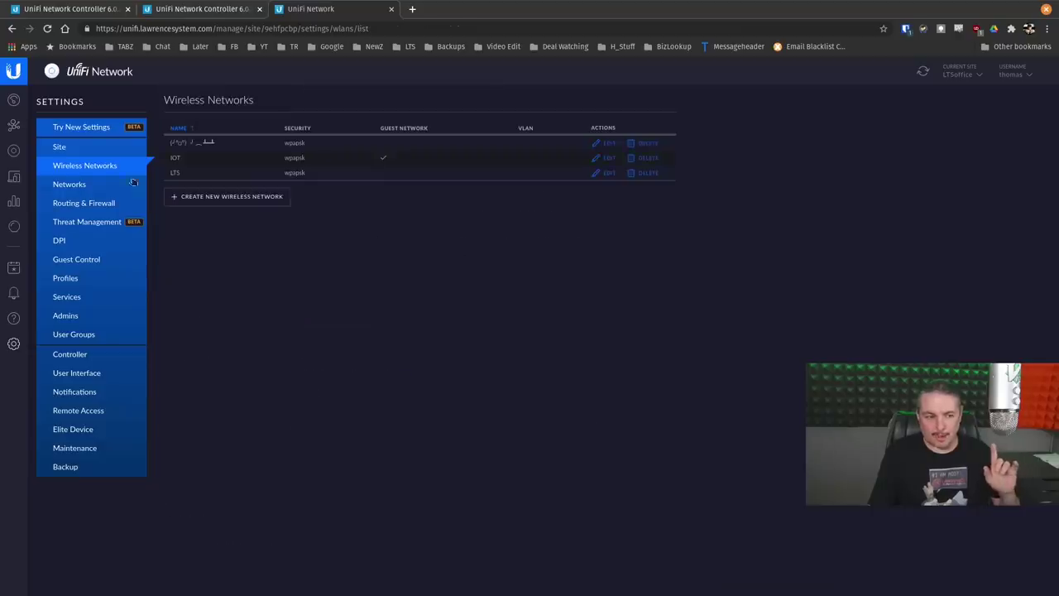
Return to the new settings, review the LTS WiFi network's advanced options, then open System Settings.
click(98, 129)
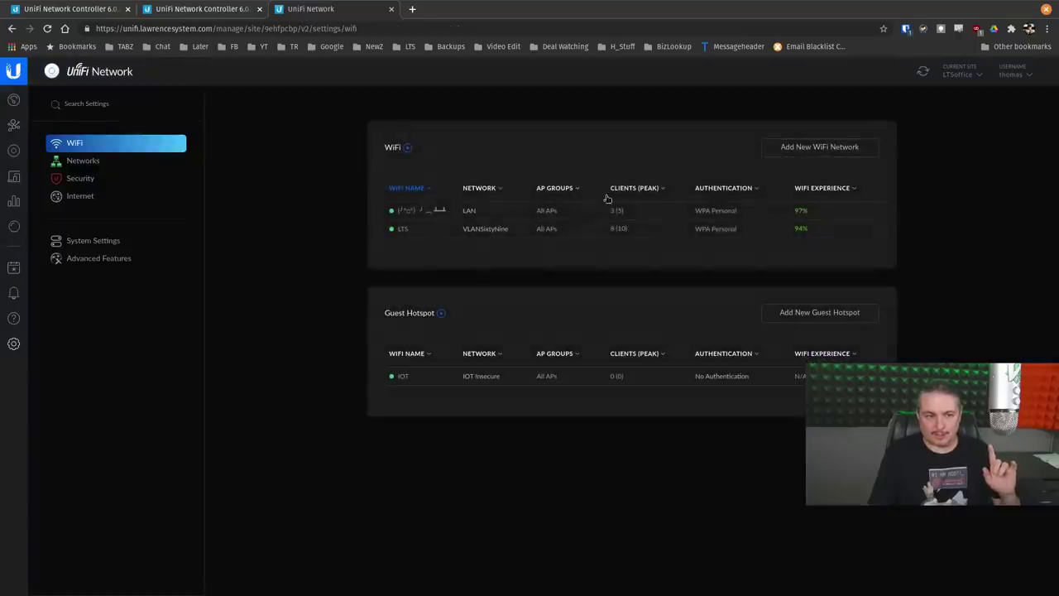
click(813, 232)
click(539, 332)
scroll(655, 461, down, 5)
scroll(676, 447, up, 5)
scroll(677, 447, down, 5)
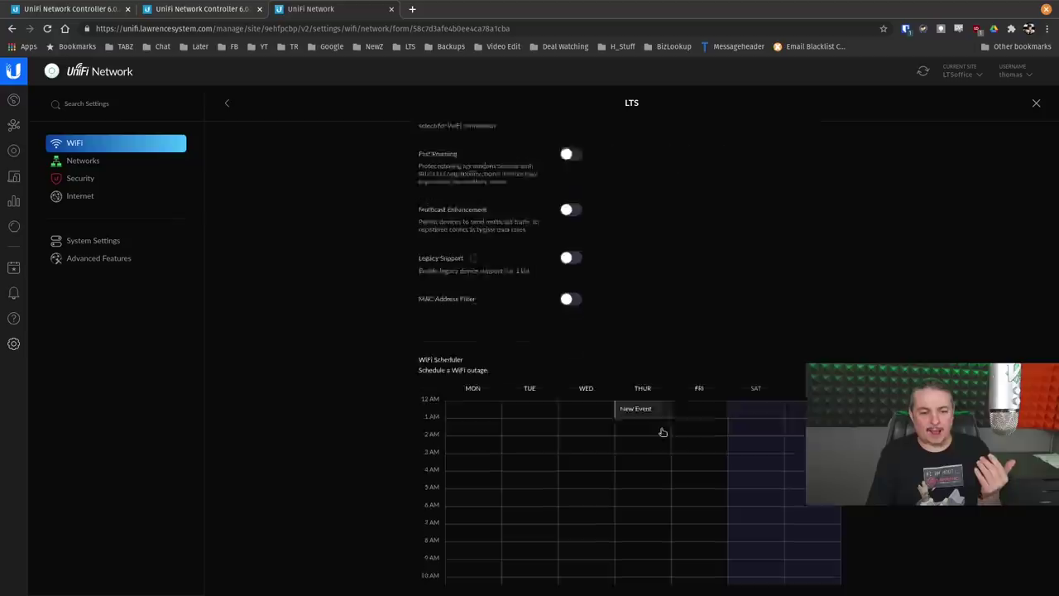
scroll(653, 425, up, 10)
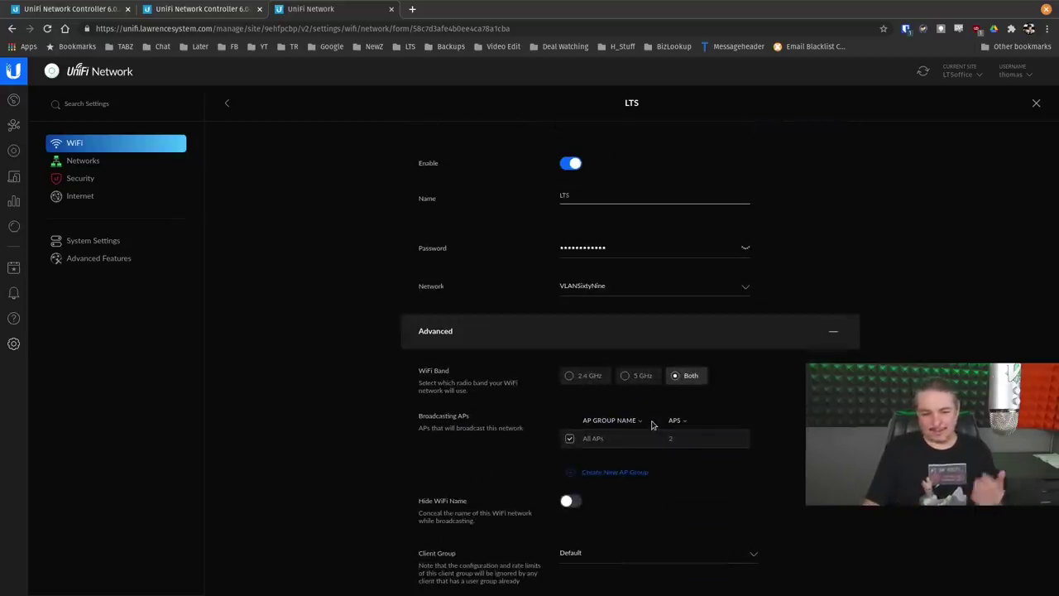
scroll(449, 297, down, 2)
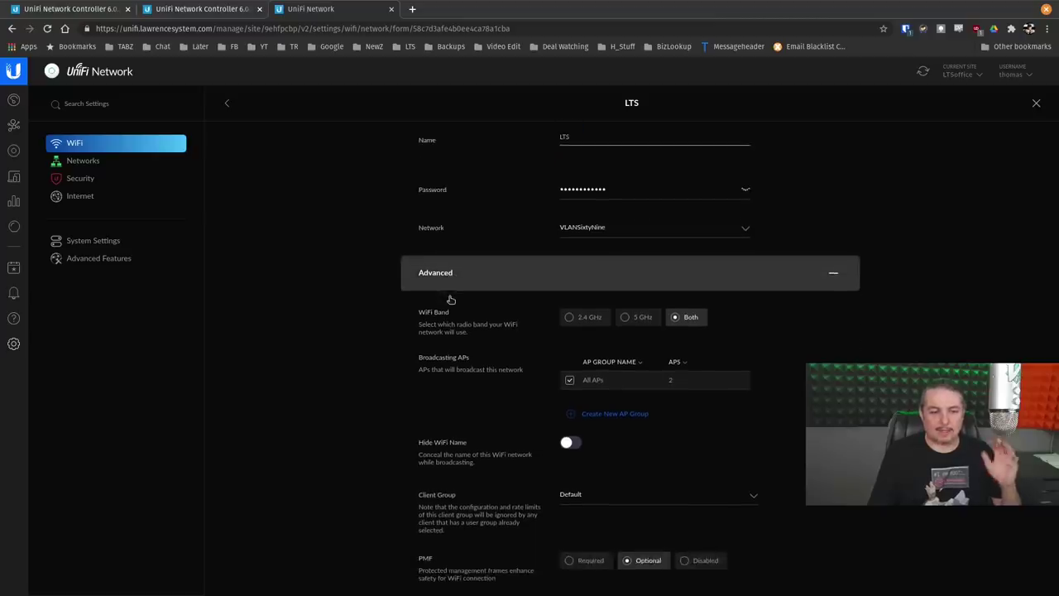
click(135, 241)
scroll(489, 343, down, 5)
Check the Maintenance version info and statistics retention options, then open the new WiFi settings page.
click(487, 342)
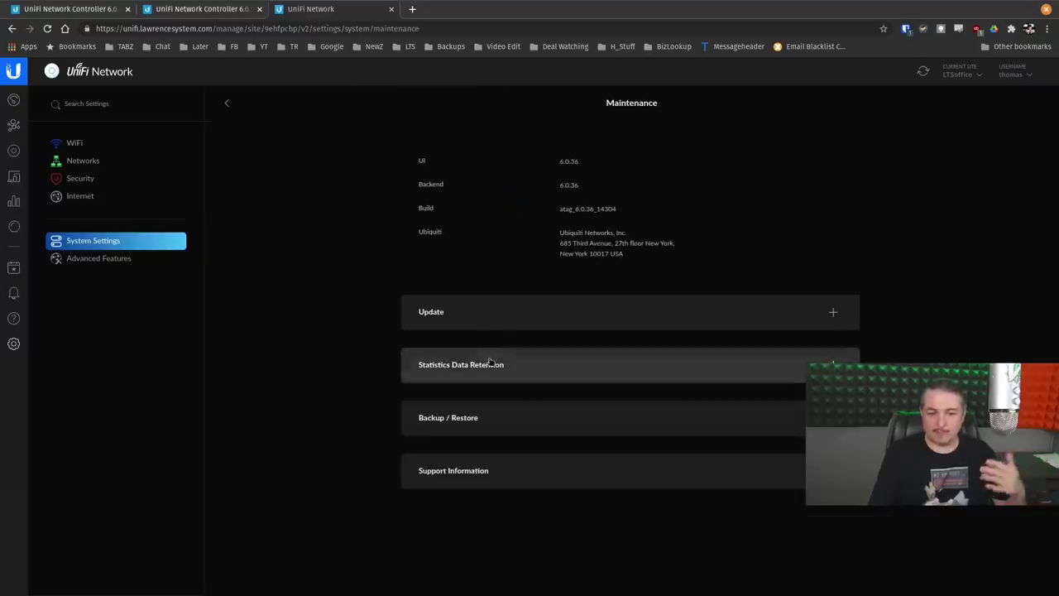
click(487, 362)
scroll(496, 364, down, 4)
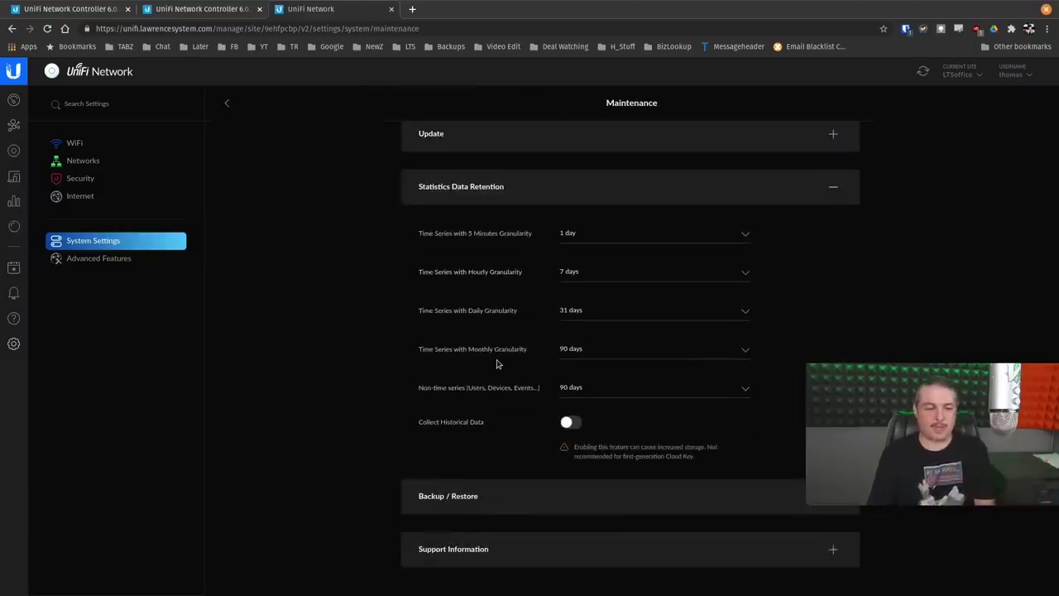
scroll(497, 364, up, 2)
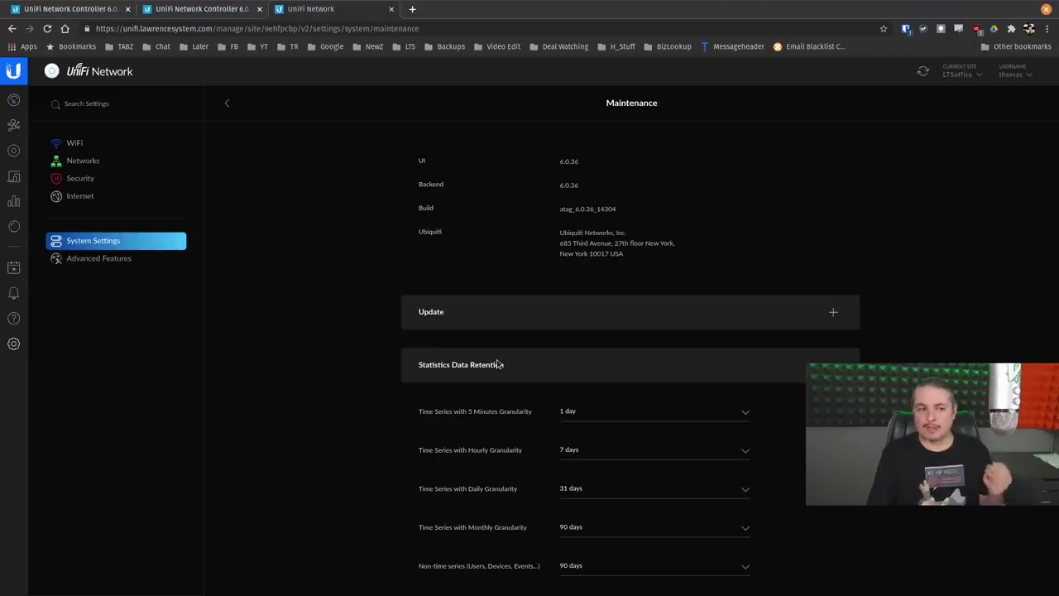
scroll(496, 364, down, 2)
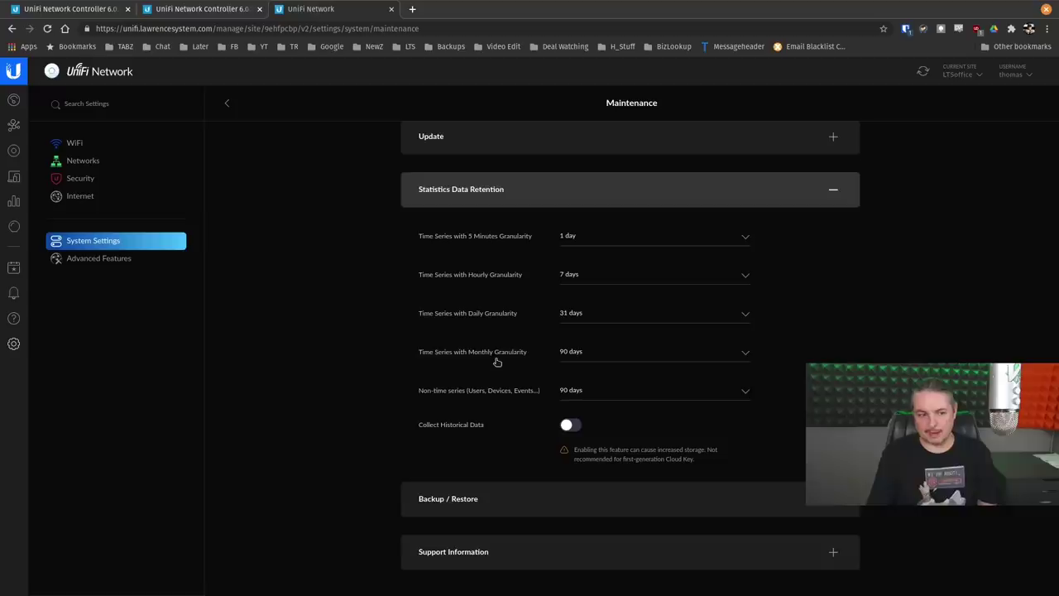
click(83, 142)
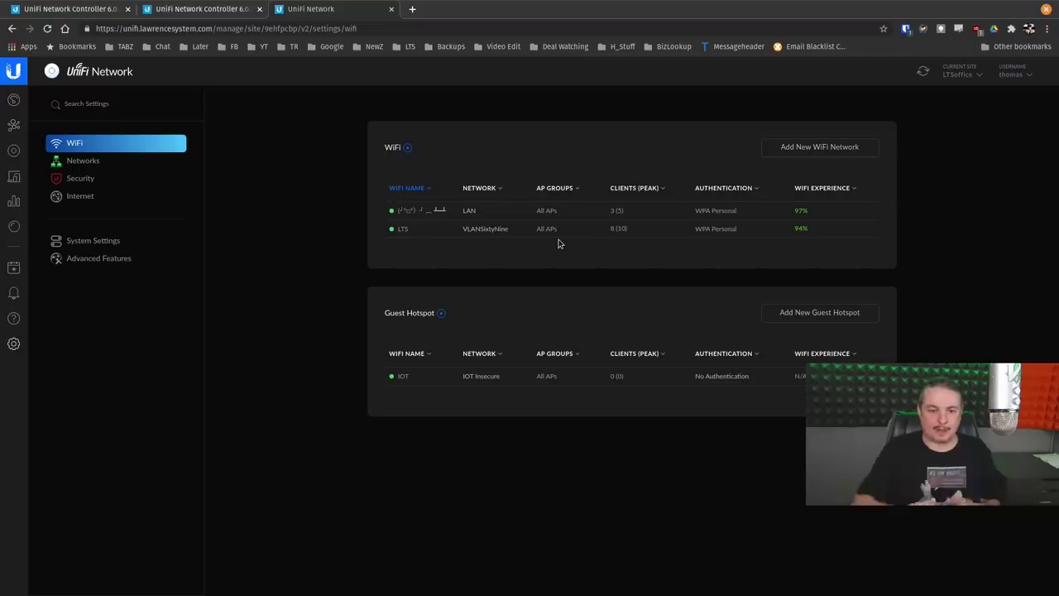
Switch off the beta New Settings toggle, apply it, and view the classic Wireless Networks list.
click(83, 242)
scroll(466, 447, down, 3)
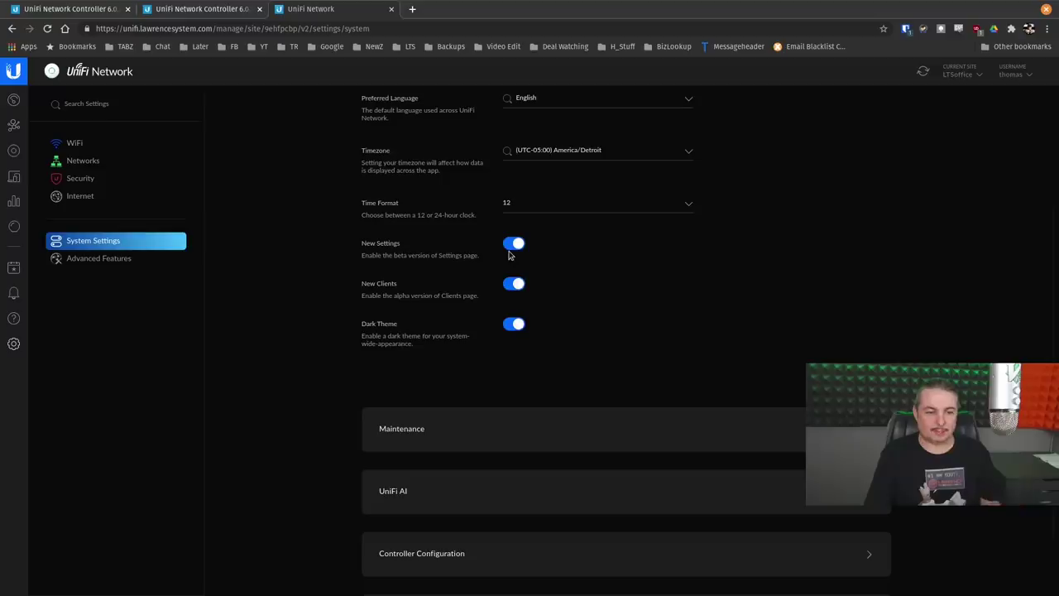
click(514, 245)
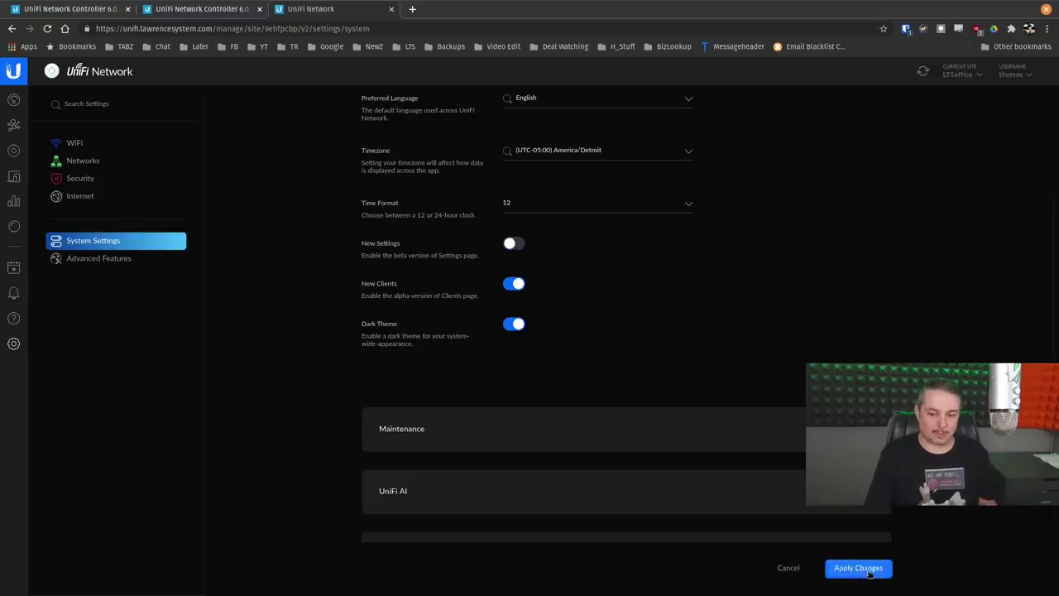
click(859, 569)
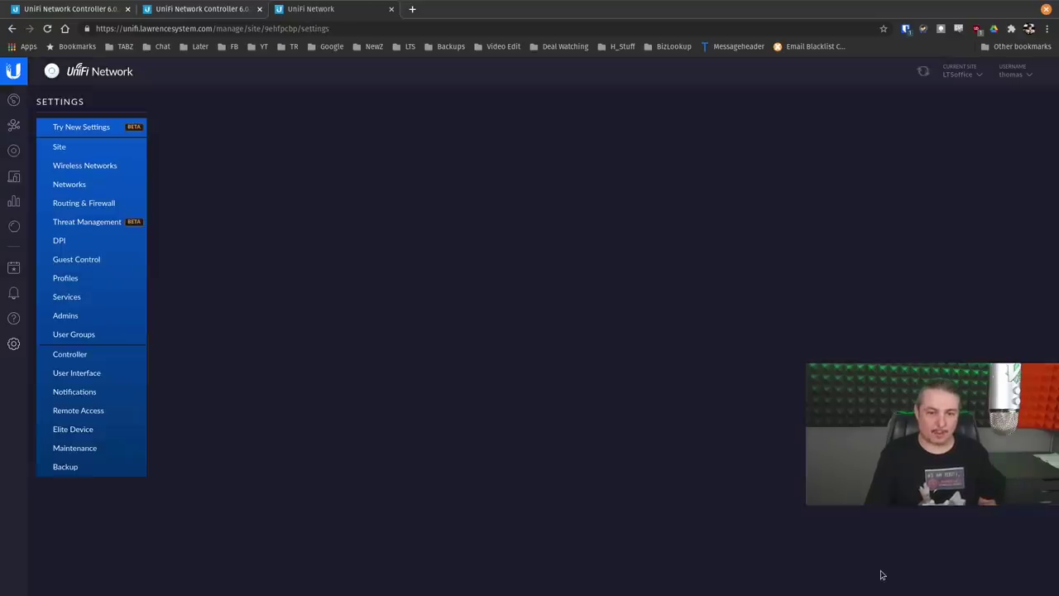
click(121, 167)
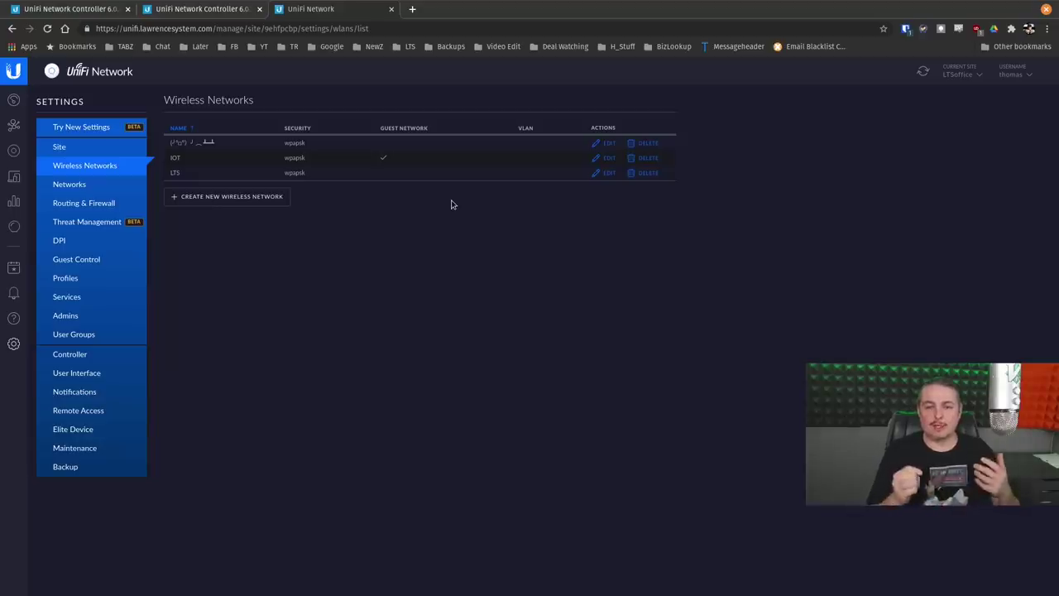
Open the site dashboard and review its WiFi traffic, client charts and switch/AP summary.
click(17, 107)
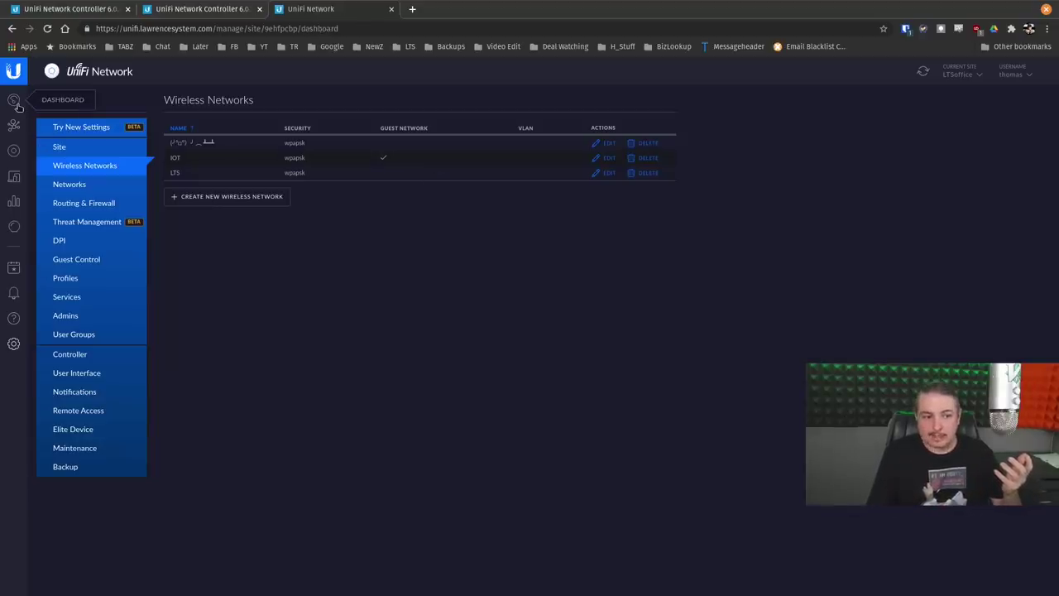
scroll(473, 310, down, 5)
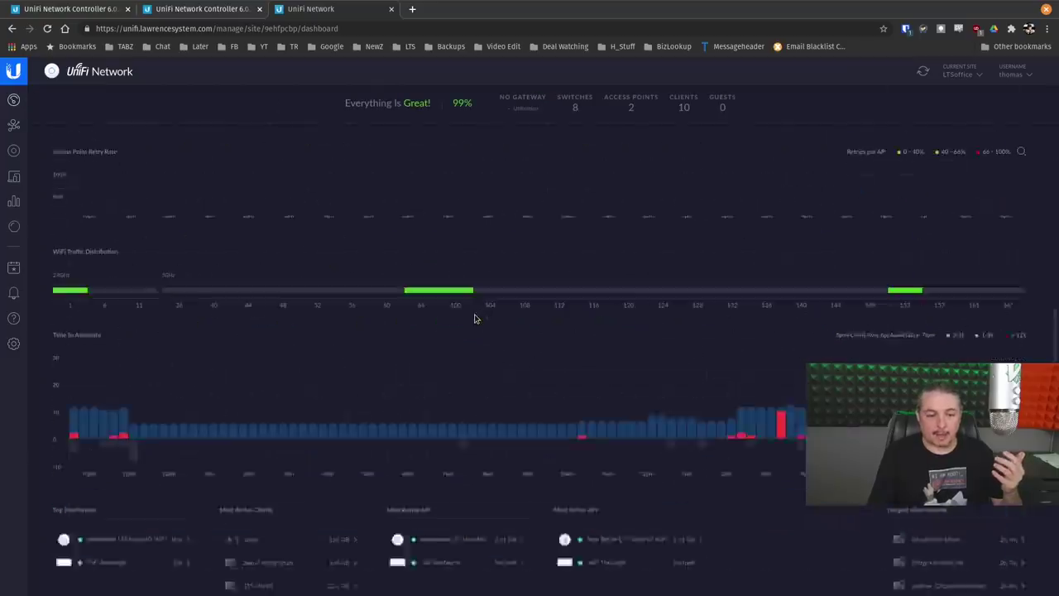
scroll(474, 318, down, 2)
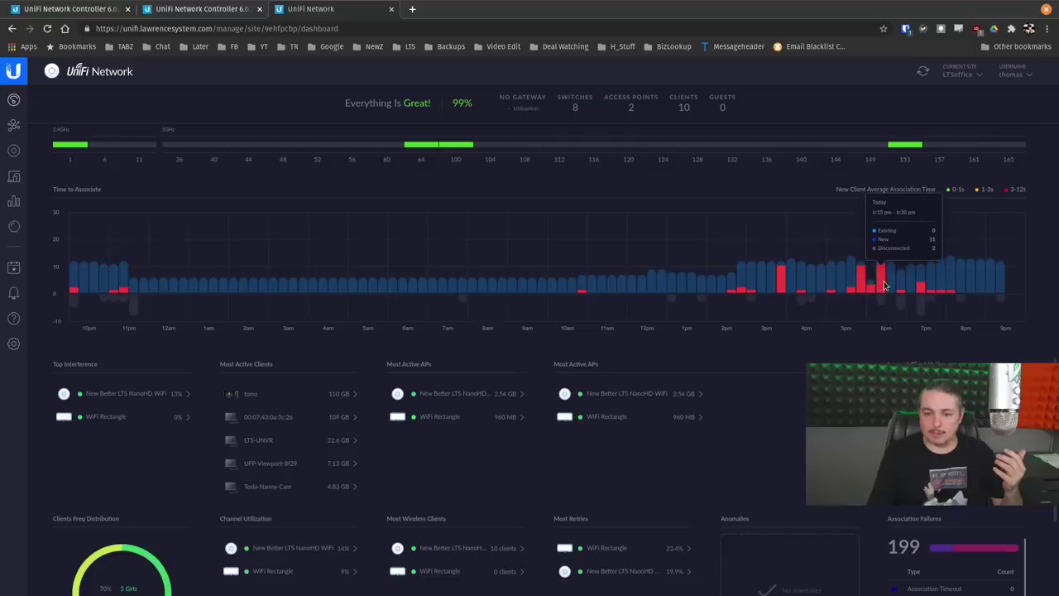
scroll(884, 285, down, 4)
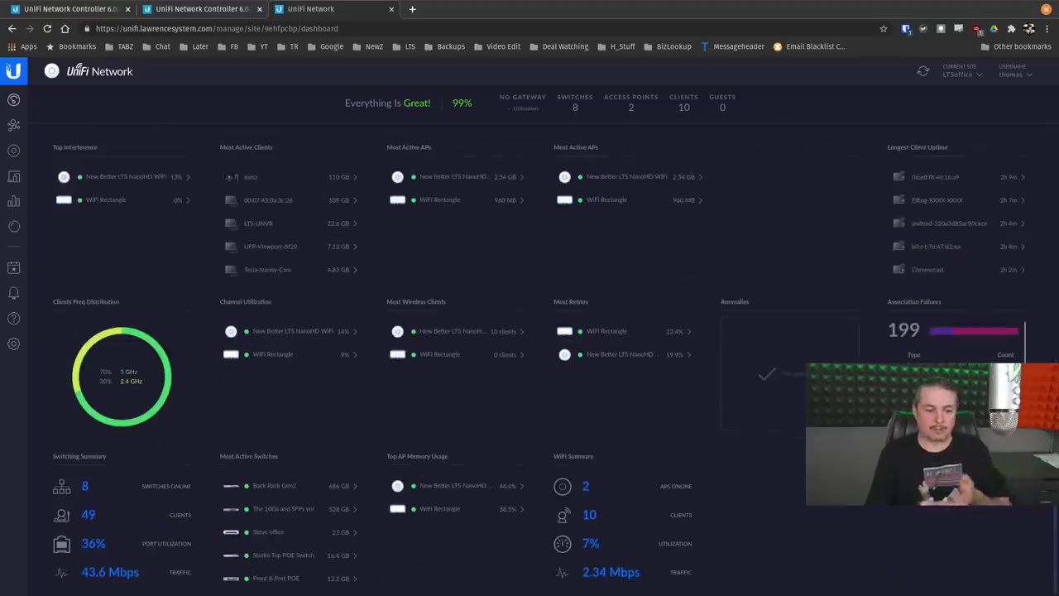
scroll(529, 331, up, 10)
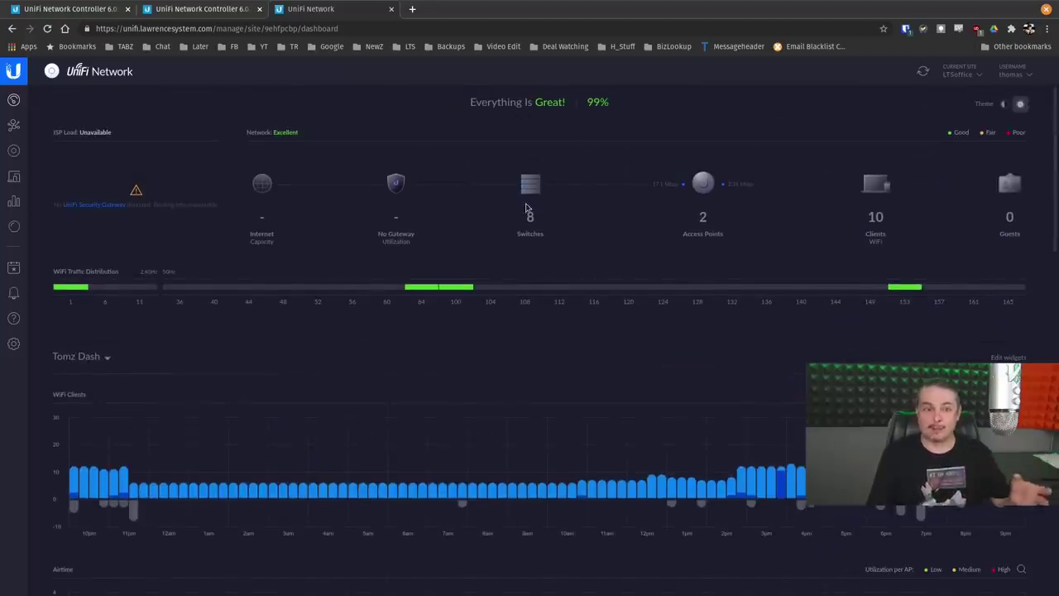
scroll(525, 213, down, 2)
scroll(528, 212, up, 2)
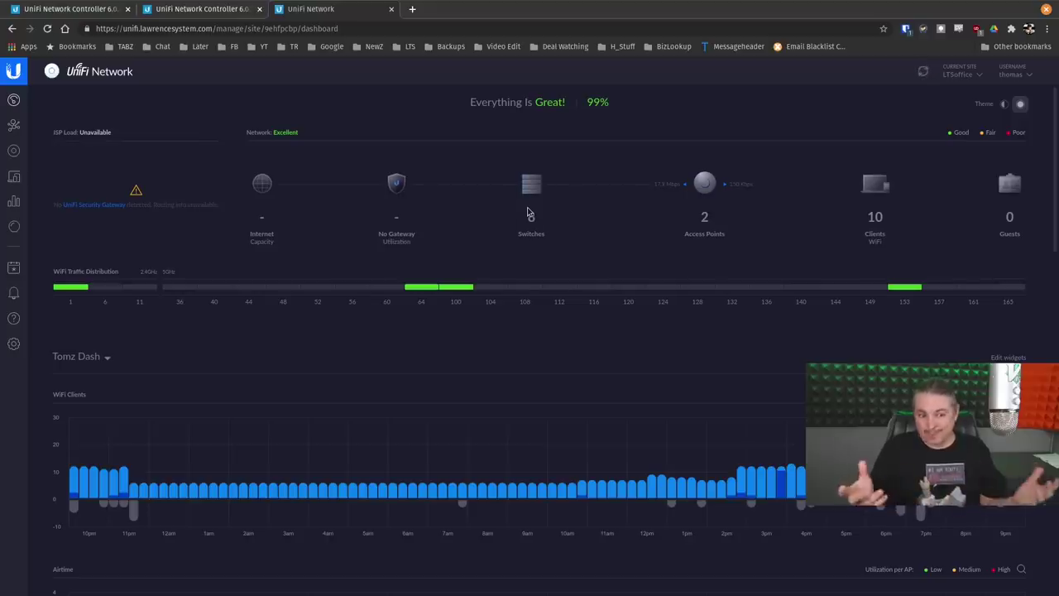
scroll(524, 231, down, 5)
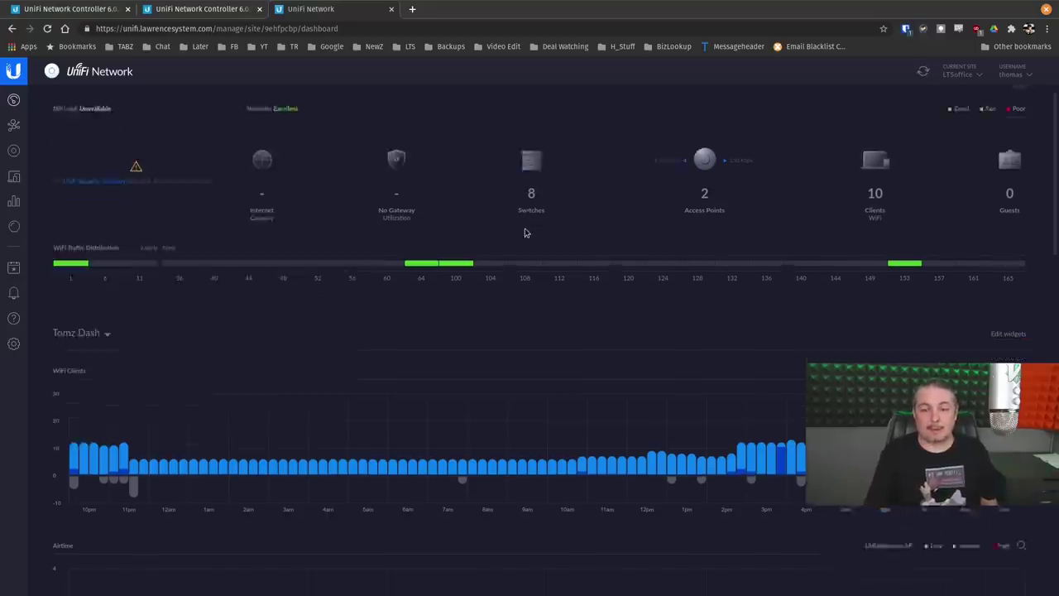
scroll(524, 235, up, 3)
scroll(525, 234, up, 1)
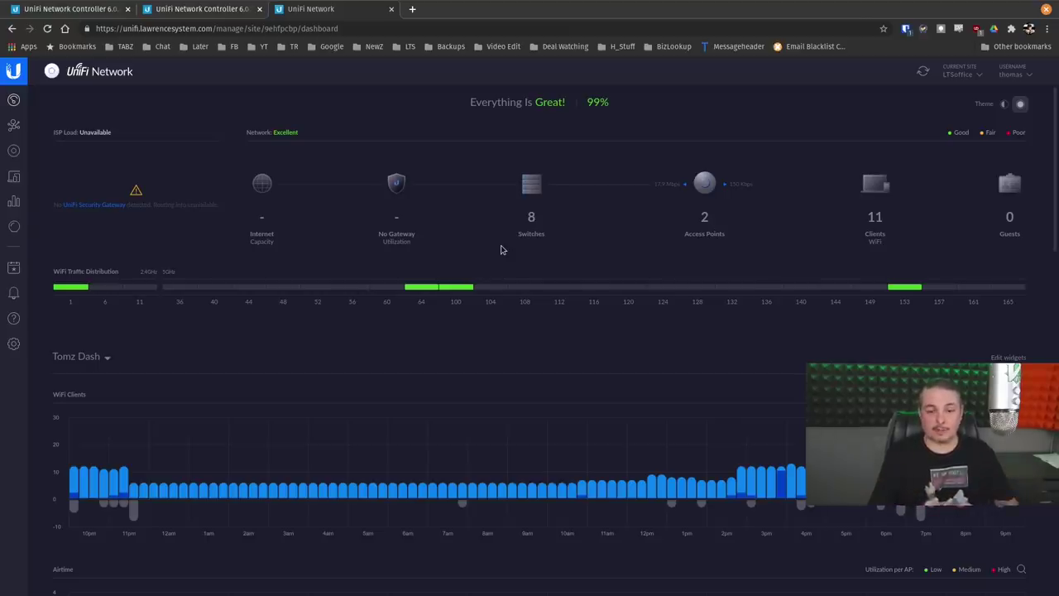
Show the Devices list of all 11 devices with IP, status, model and version.
click(13, 151)
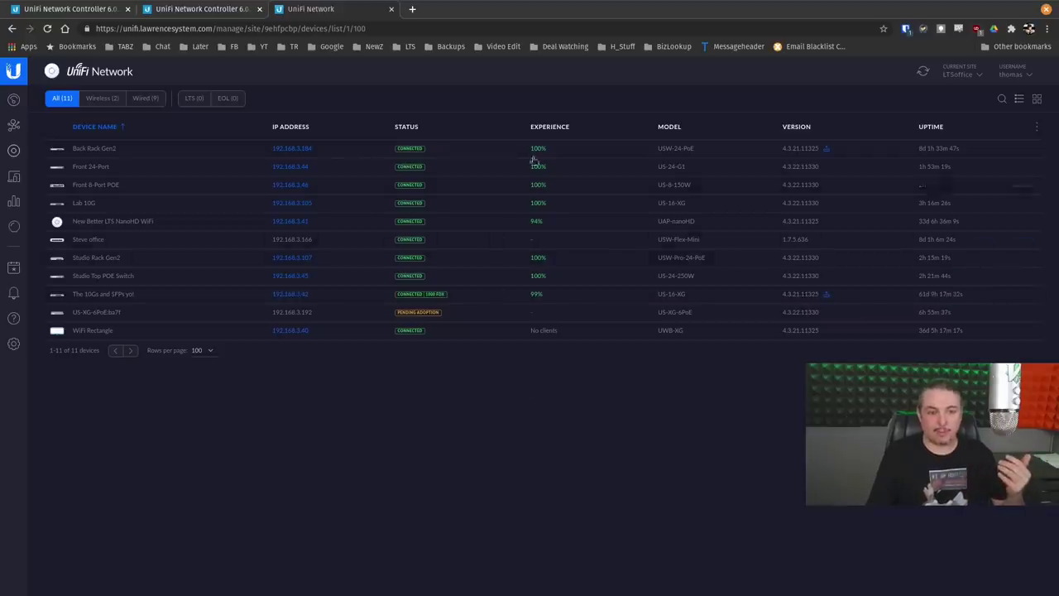
mouse_move(538, 278)
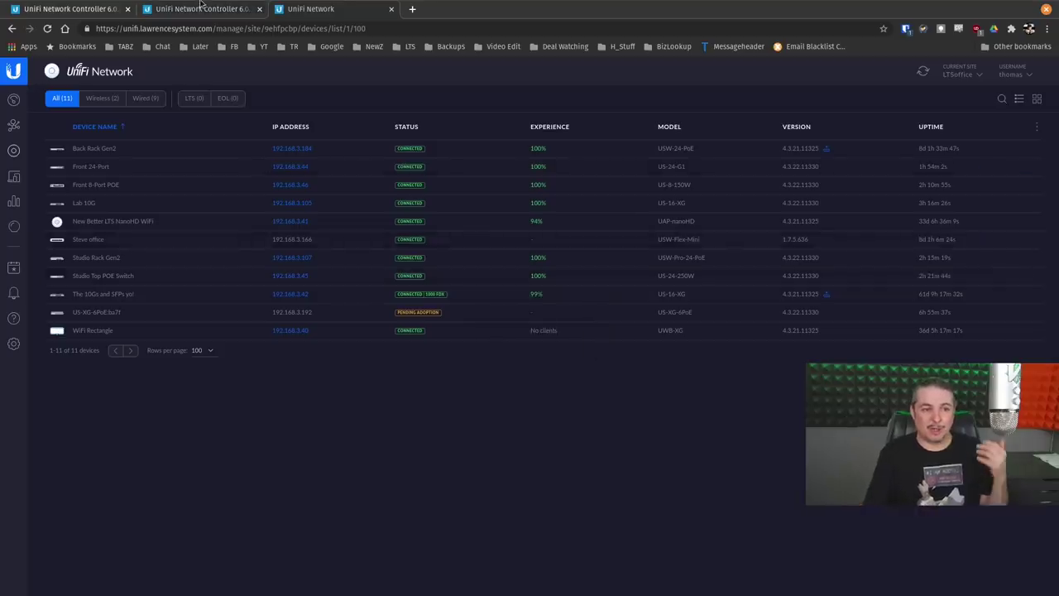
Switch to the 6.0.36 release notes and read through its improvements, bugfixes and comments.
click(203, 9)
scroll(445, 389, down, 20)
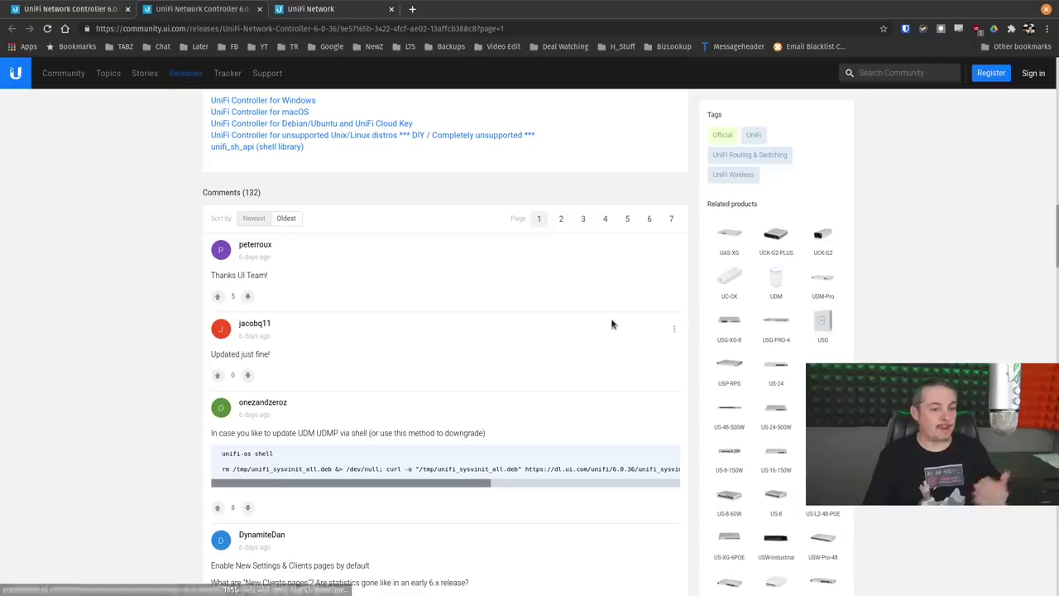
scroll(614, 323, up, 20)
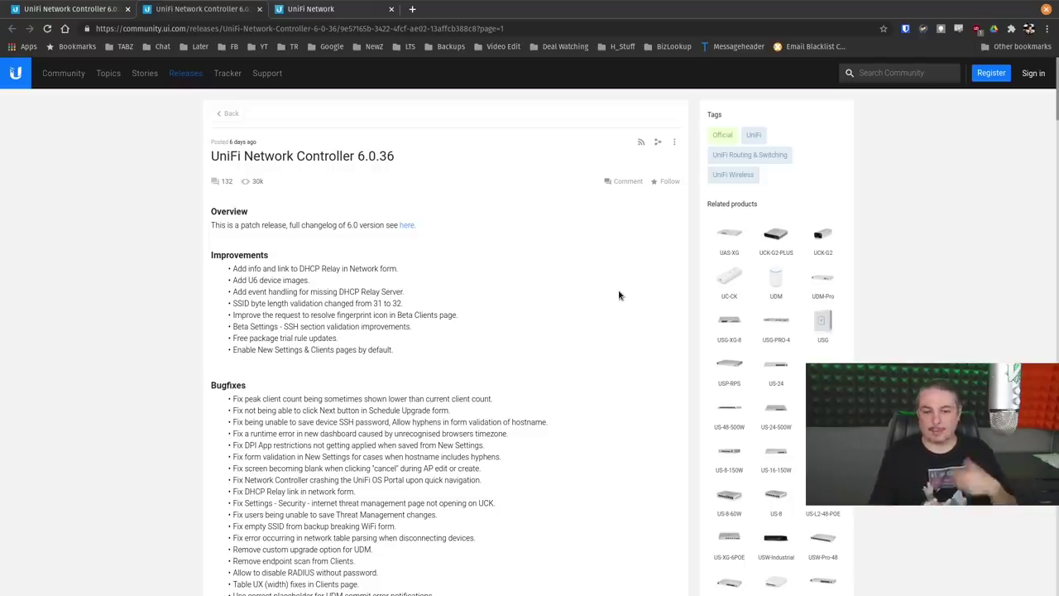
scroll(619, 296, down, 10)
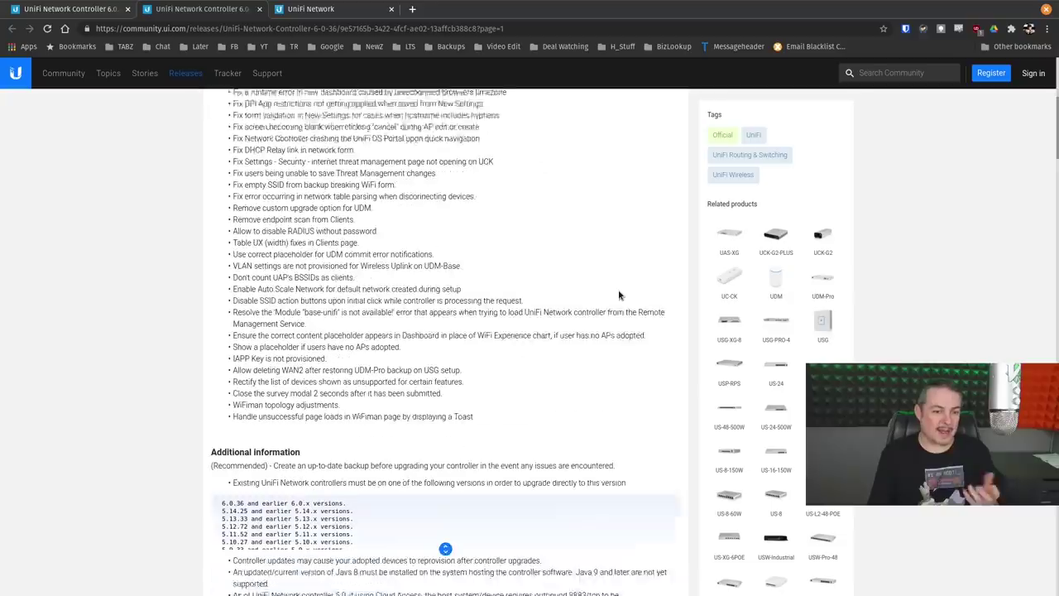
scroll(619, 295, up, 10)
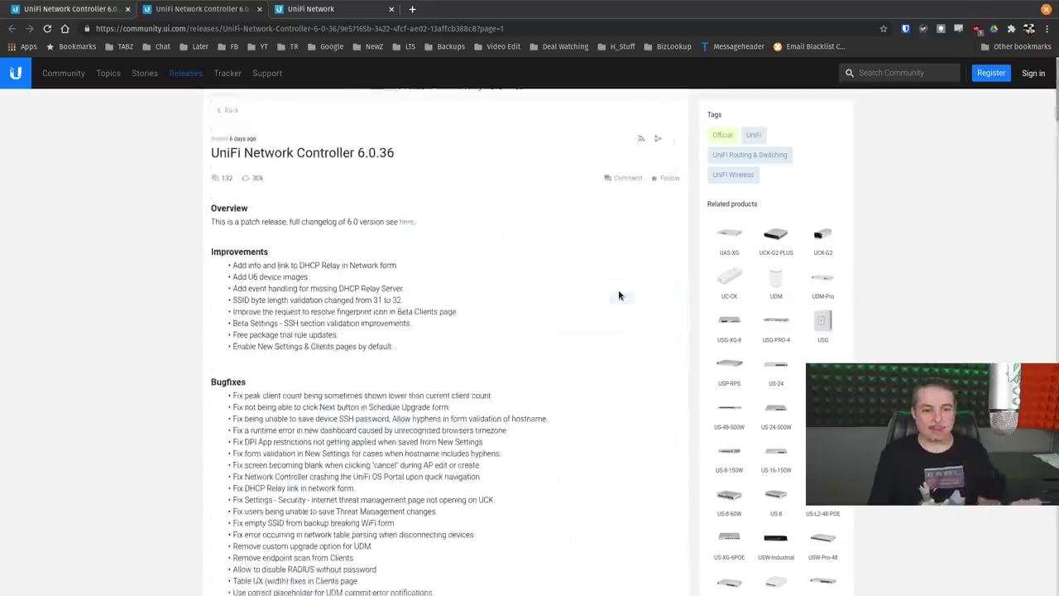
scroll(416, 340, down, 1)
scroll(485, 350, up, 1)
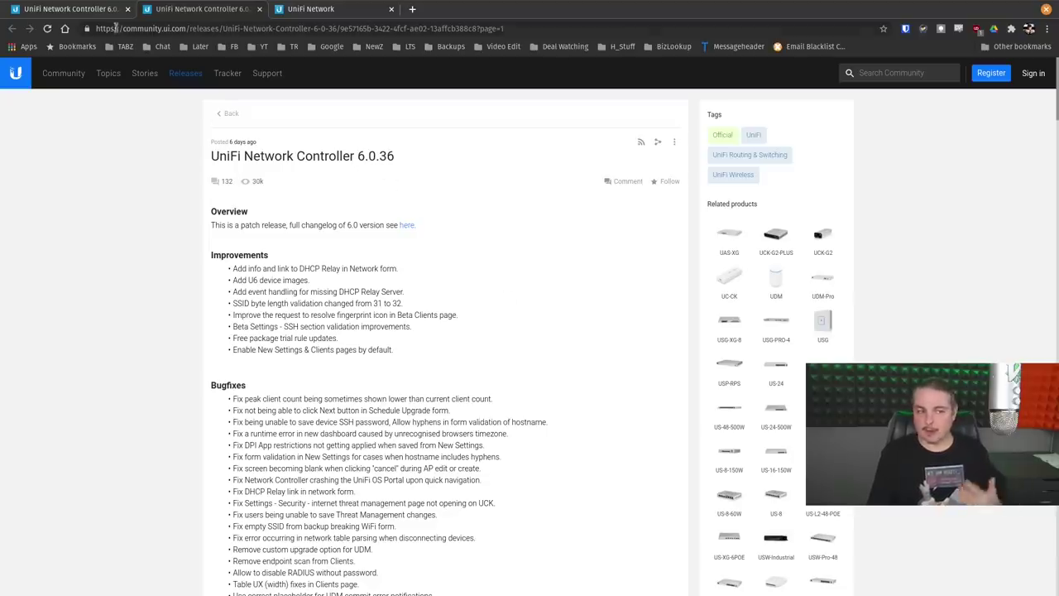
Switch to the first browser tab holding the 6.0.20 release notes.
click(71, 9)
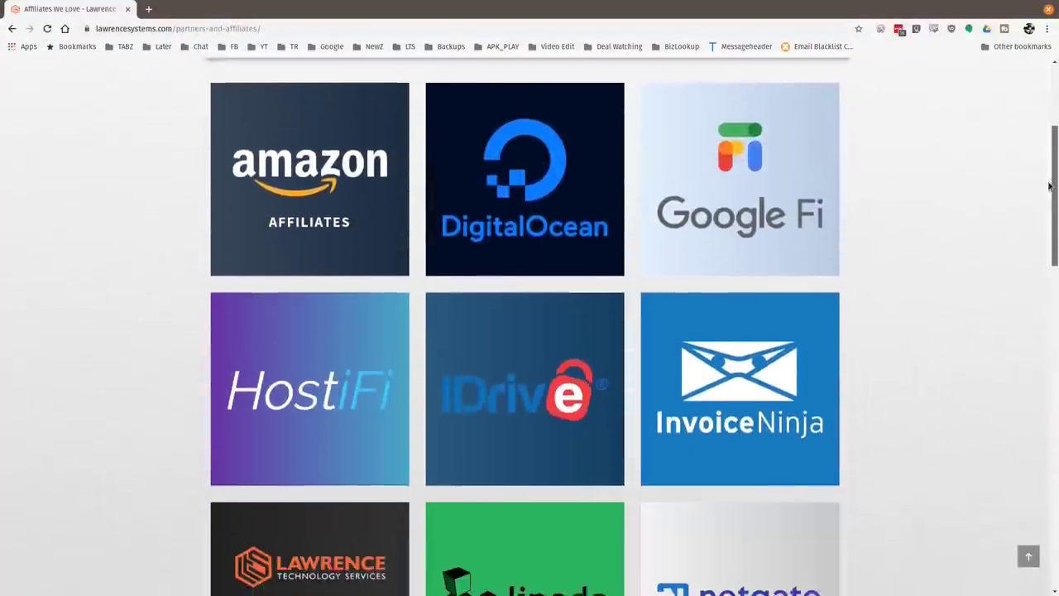
scroll(1047, 218, down, 5)
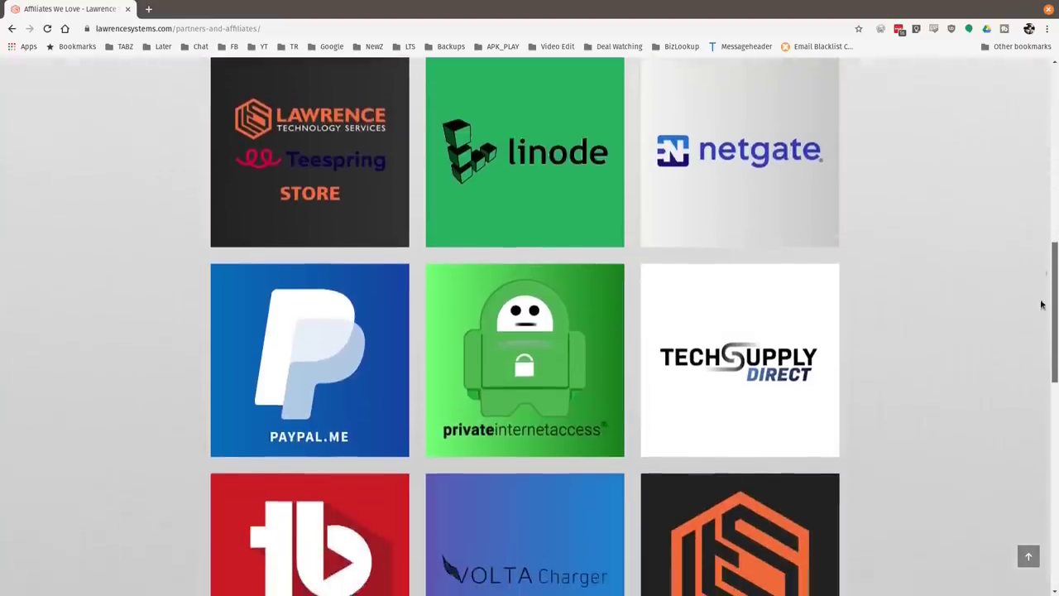